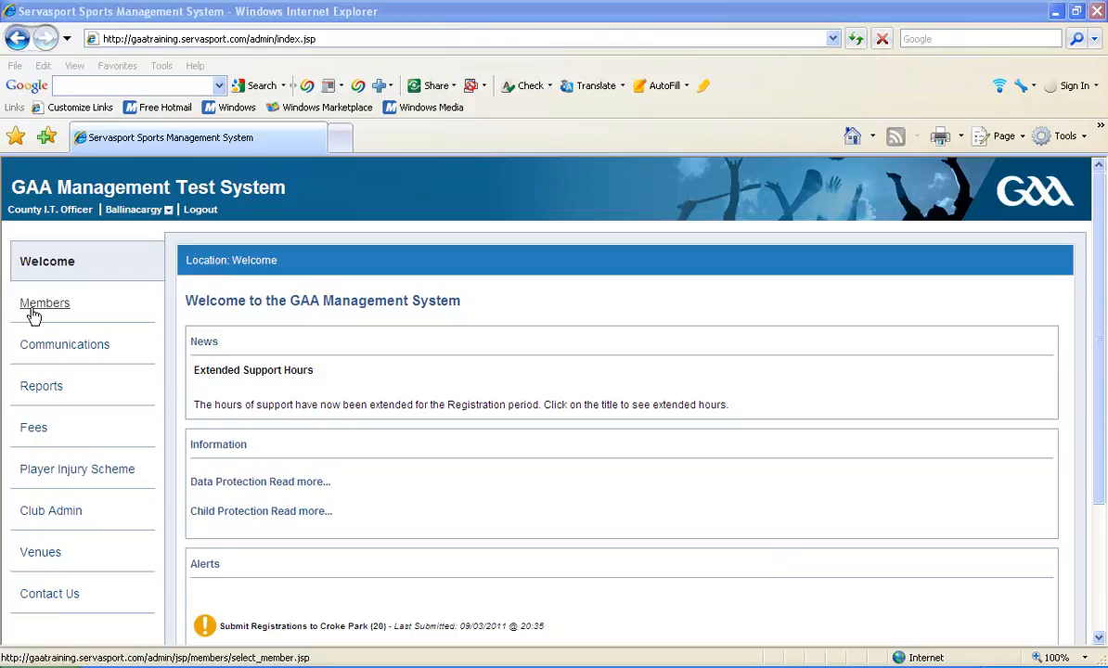
Open the fourth member's record from the members list and view the personal details.
{"action": "left_click", "coordinate": [43, 309]}
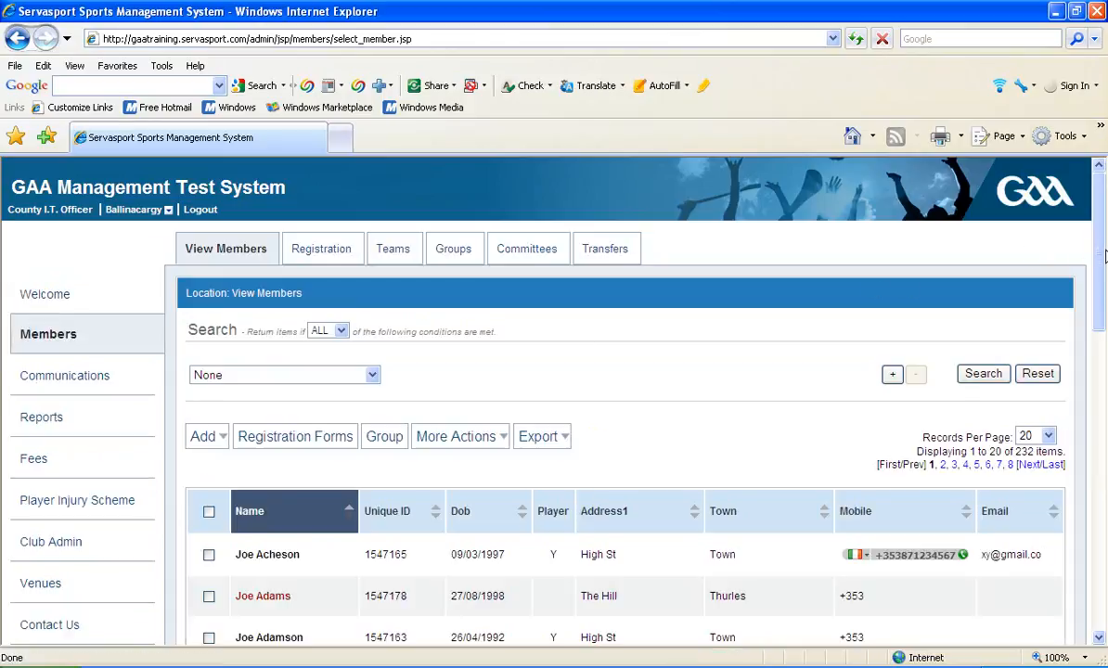
{"action": "left_click_drag", "start_coordinate": [1104, 258], "coordinate": [1103, 360]}
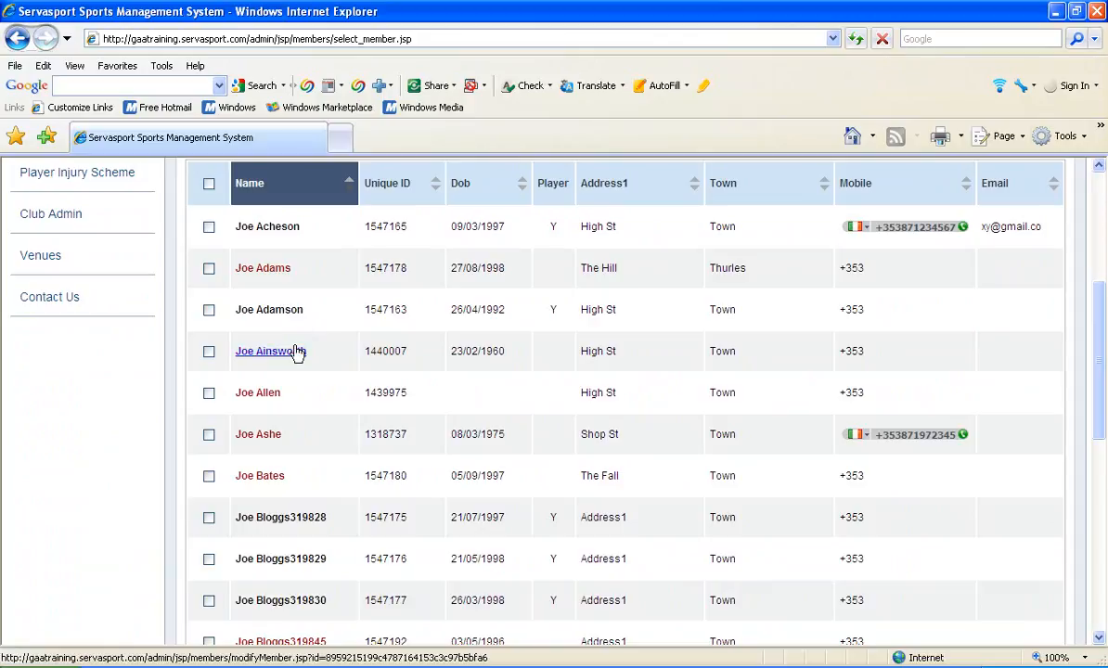
{"action": "left_click", "coordinate": [270, 353]}
{"action": "left_click", "coordinate": [270, 353]}
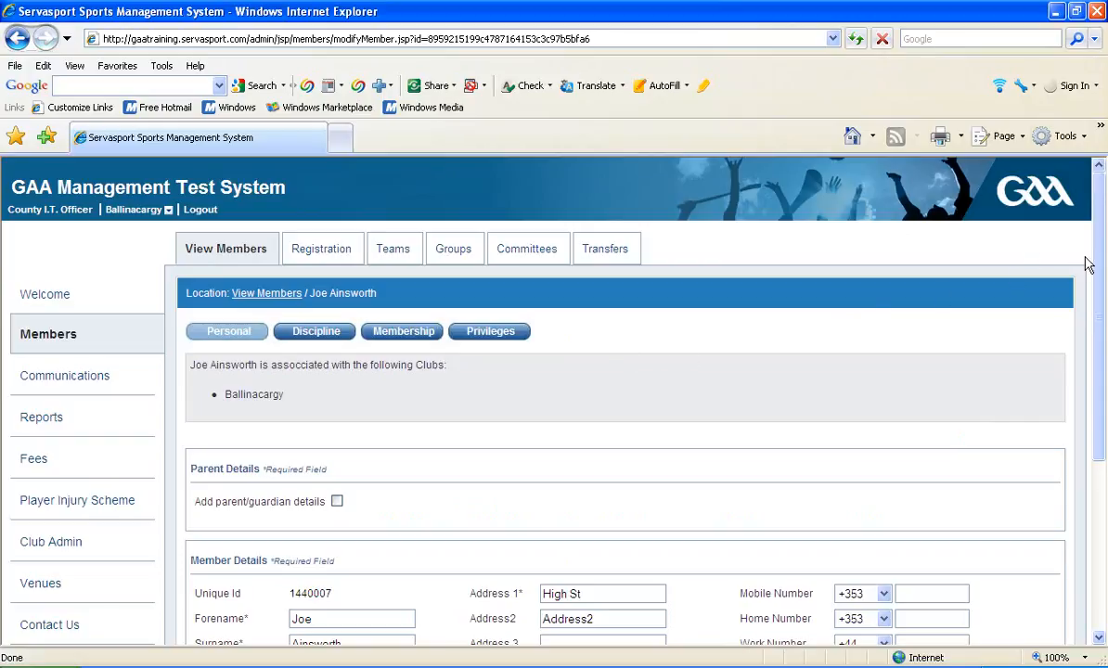
{"action": "left_click_drag", "start_coordinate": [1098, 281], "coordinate": [1098, 370]}
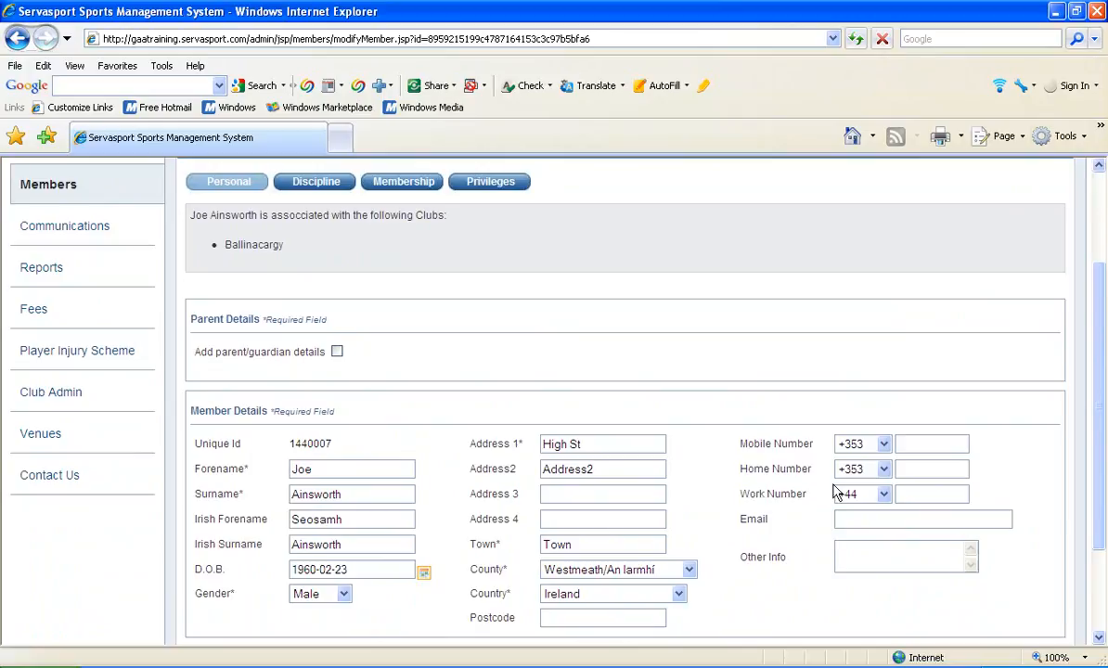
View the member's discipline record and membership history.
{"action": "left_click", "coordinate": [309, 186]}
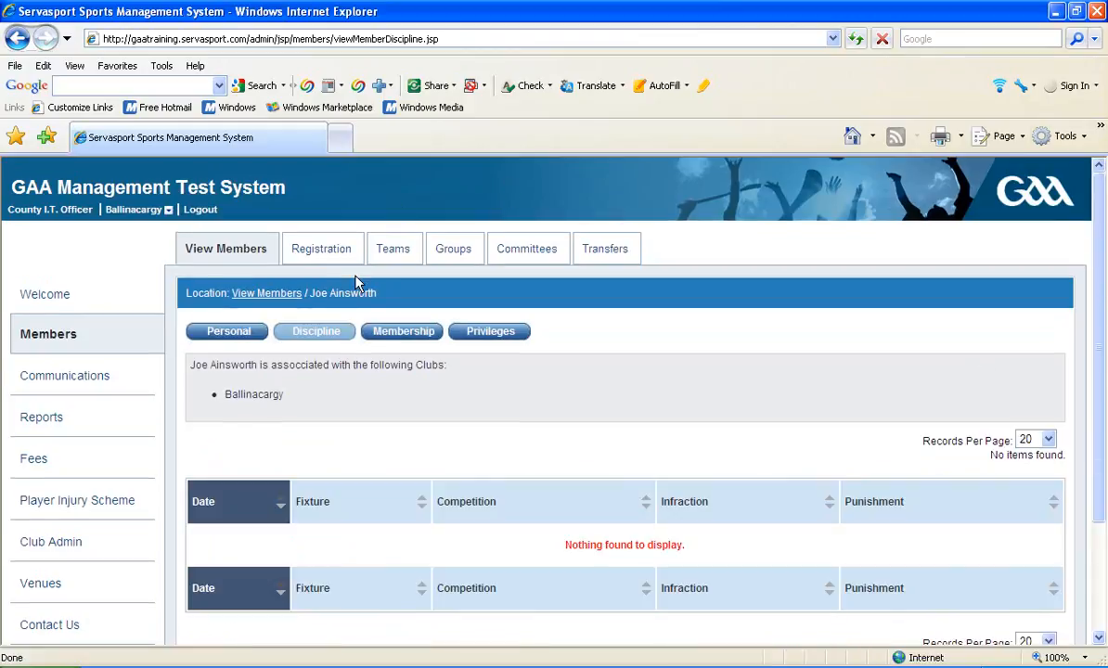
{"action": "left_click", "coordinate": [405, 332]}
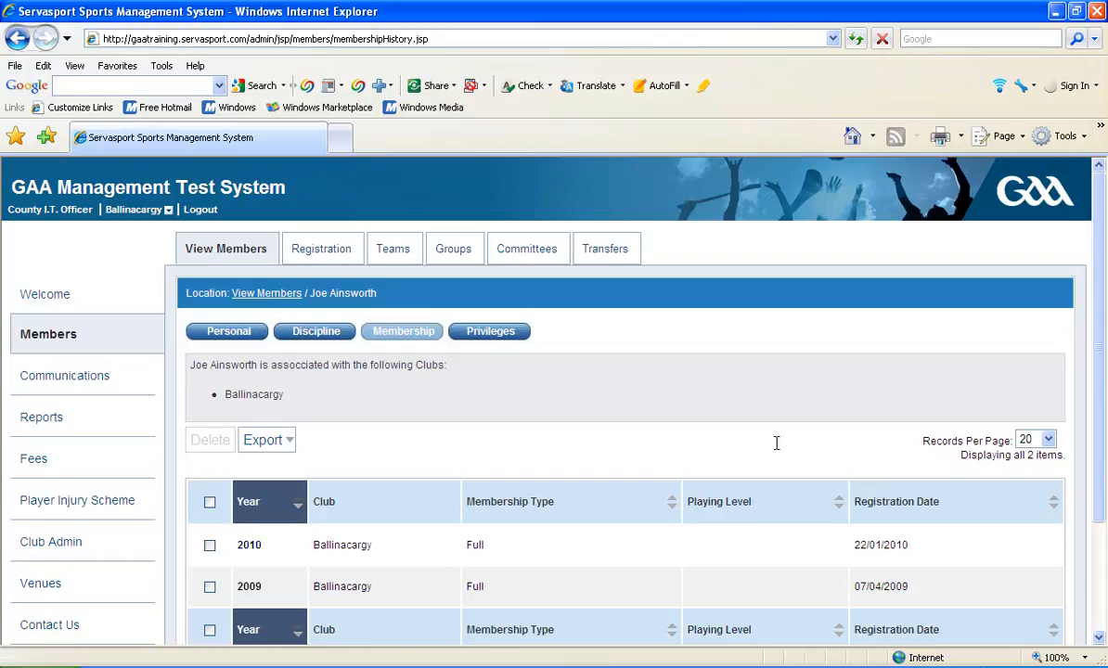
{"action": "left_click_drag", "start_coordinate": [1099, 356], "coordinate": [1099, 390]}
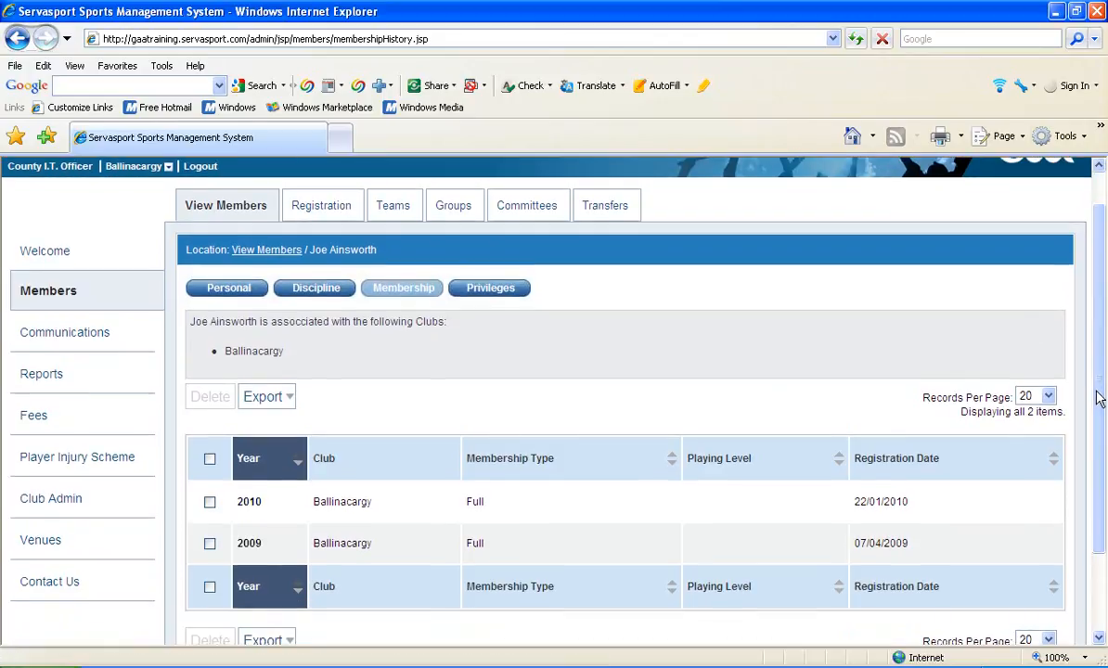
Open the member's 2010 membership entry to view its details, and cancel the edit.
{"action": "left_click", "coordinate": [251, 506]}
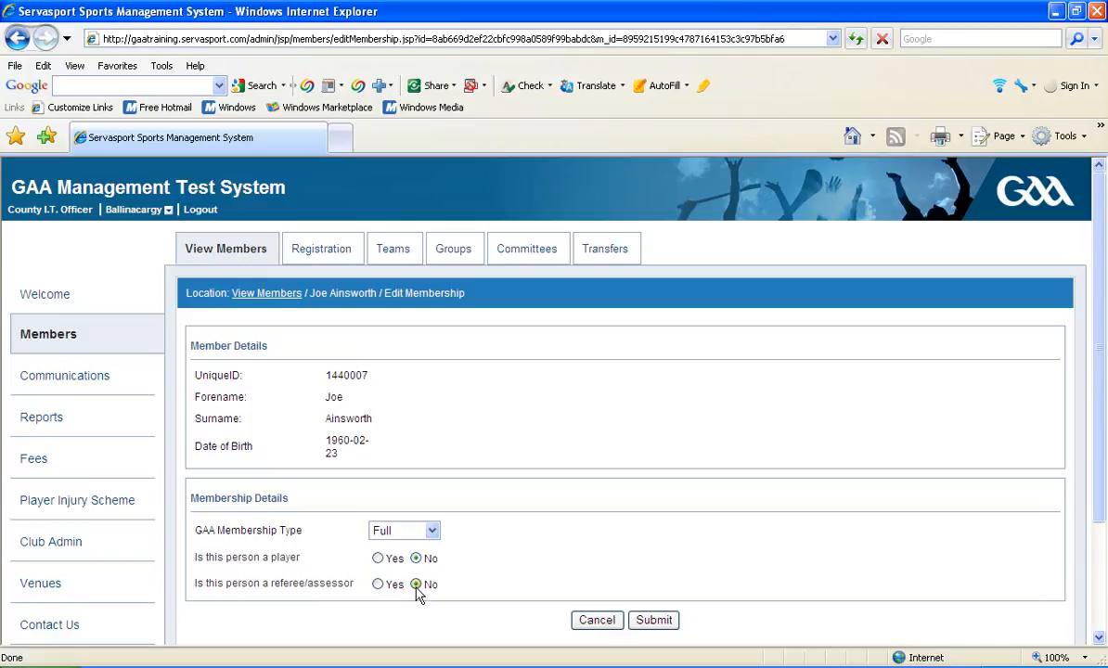
{"action": "left_click", "coordinate": [592, 625]}
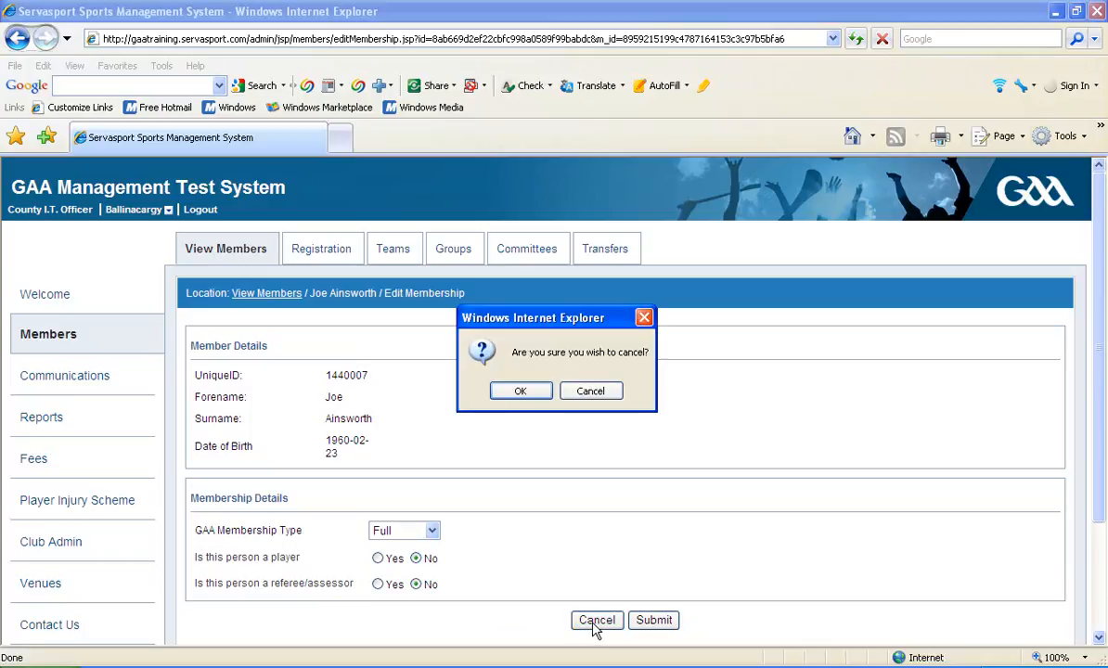
{"action": "left_click", "coordinate": [520, 390]}
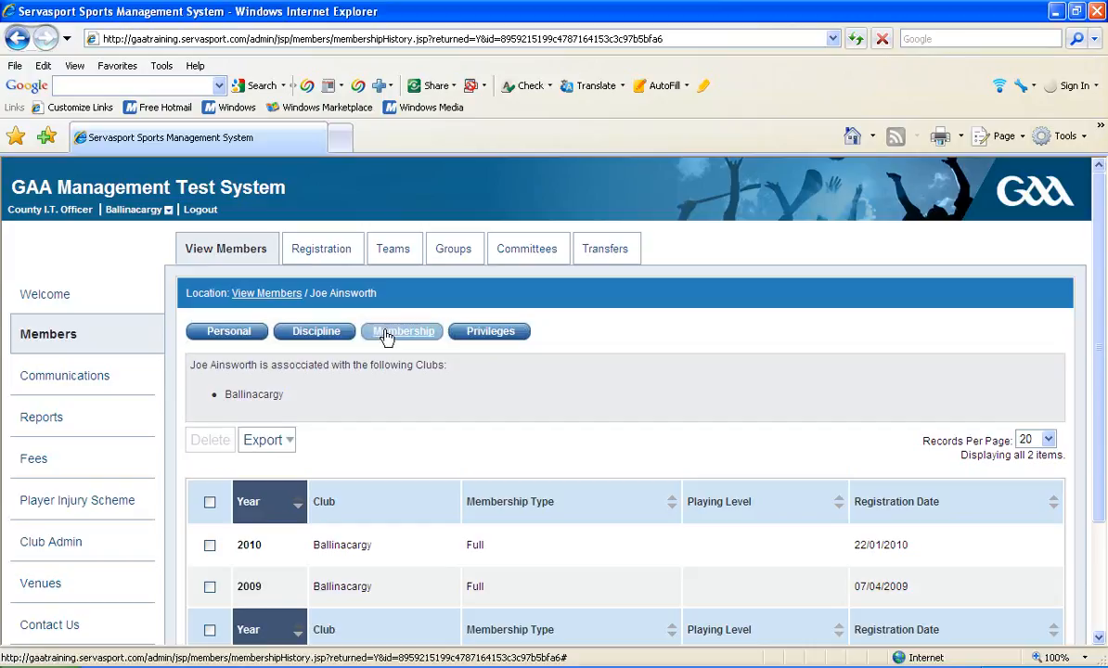
View the member's privileges details and return to the members list.
{"action": "left_click", "coordinate": [473, 334]}
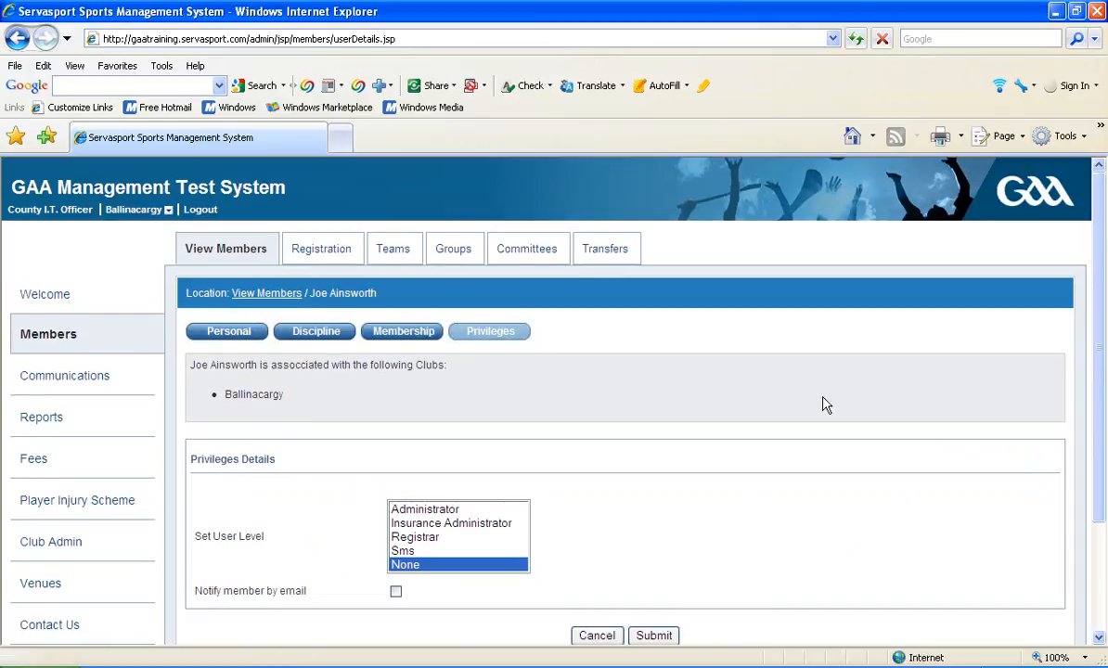
{"action": "left_click_drag", "start_coordinate": [1095, 298], "coordinate": [1103, 345]}
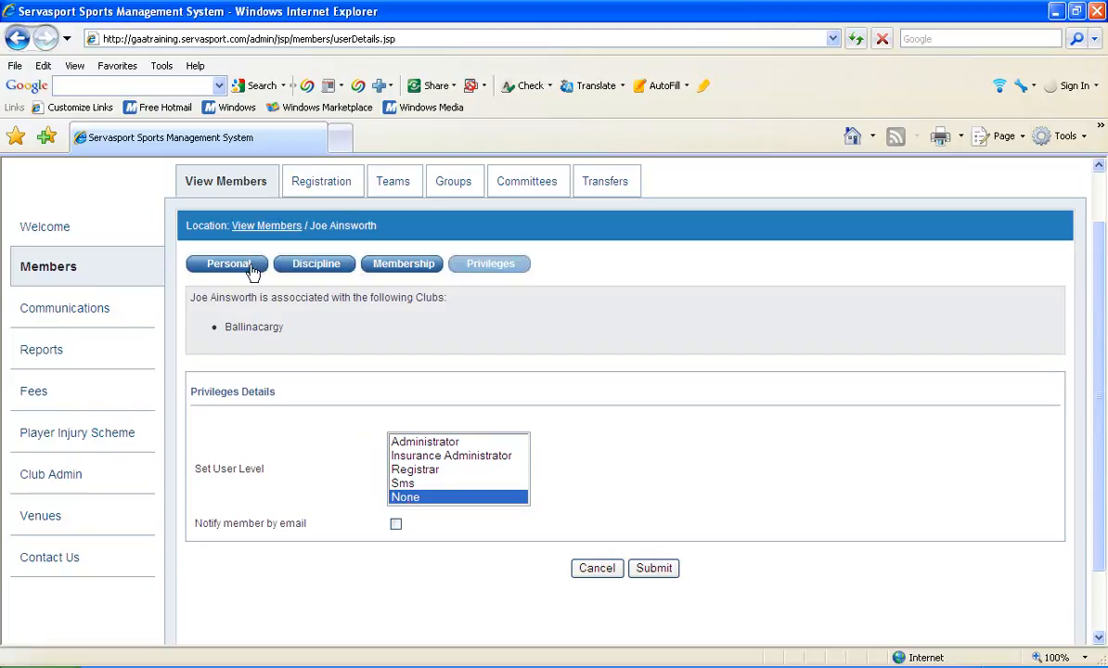
{"action": "left_click", "coordinate": [246, 231]}
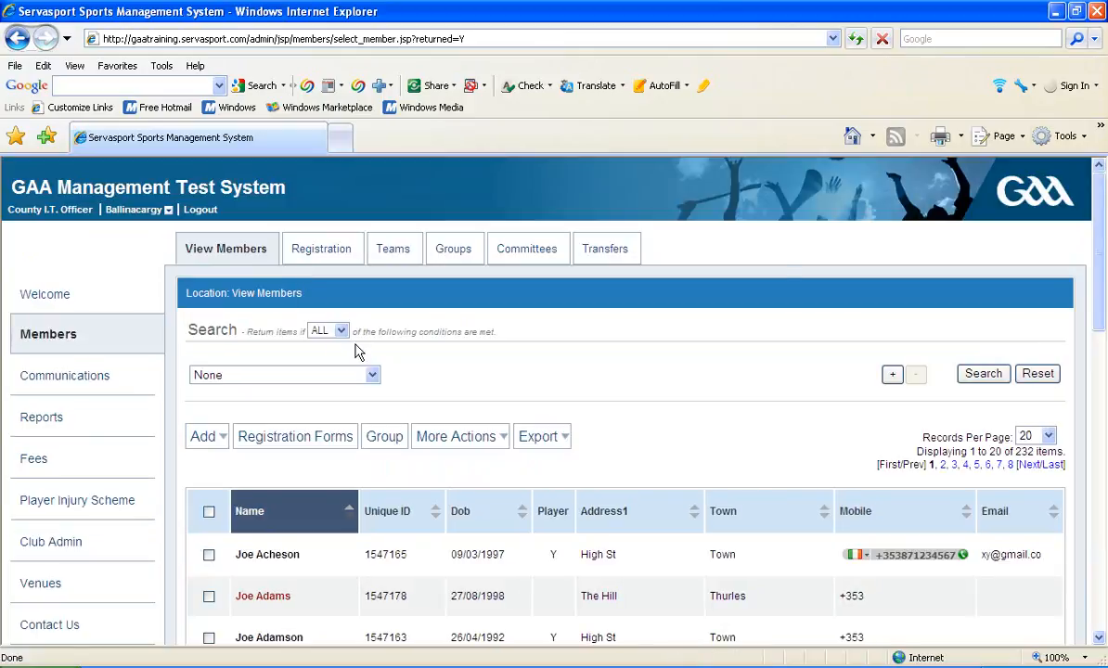
{"action": "mouse_move", "coordinate": [1097, 248]}
{"action": "left_mouse_down"}
{"action": "mouse_move", "coordinate": [1099, 314]}
{"action": "mouse_move", "coordinate": [1088, 255]}
{"action": "left_mouse_up"}
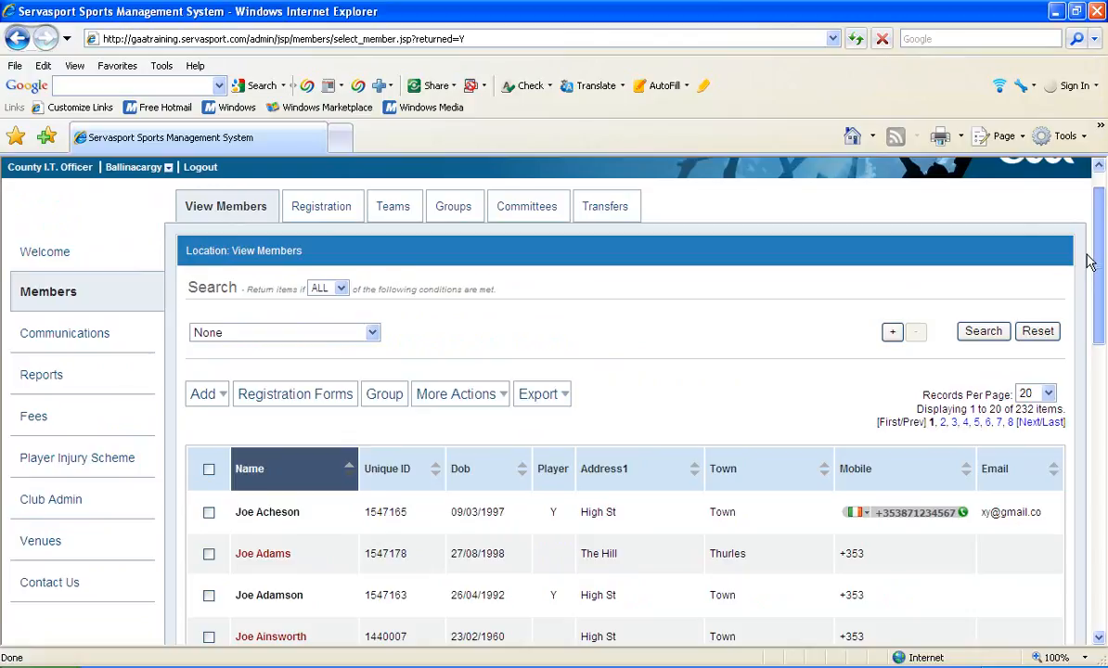
Register the second member in the registration list, keeping the Full membership type and leaving Player unticked.
{"action": "left_click", "coordinate": [312, 208]}
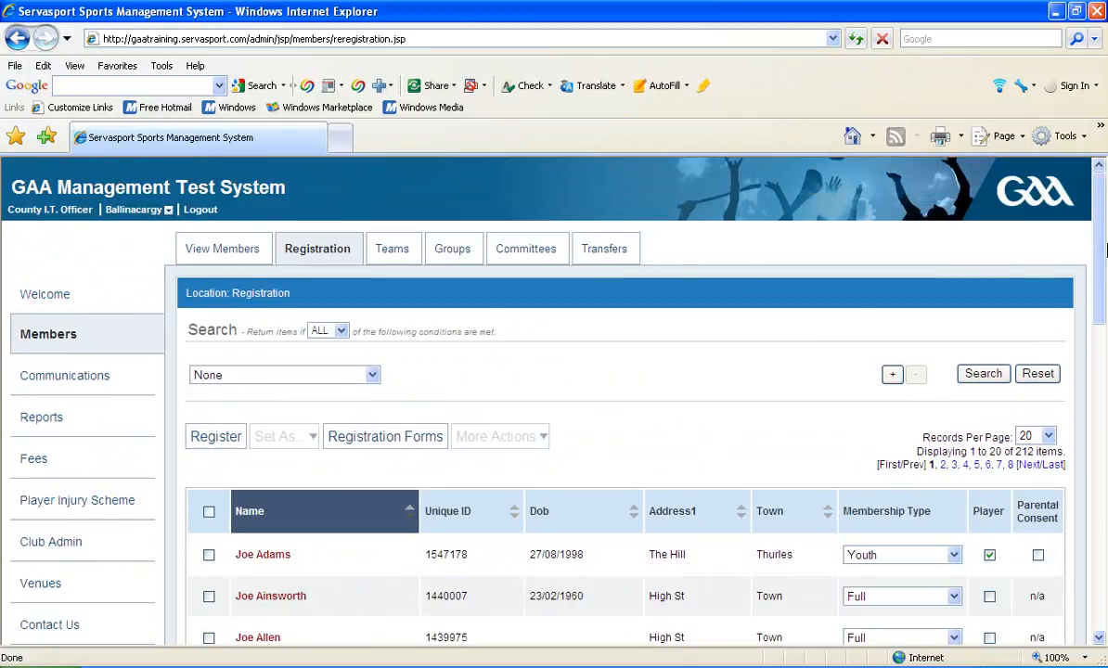
{"action": "scroll", "coordinate": [1103, 251], "scroll_direction": "down", "scroll_amount": 2}
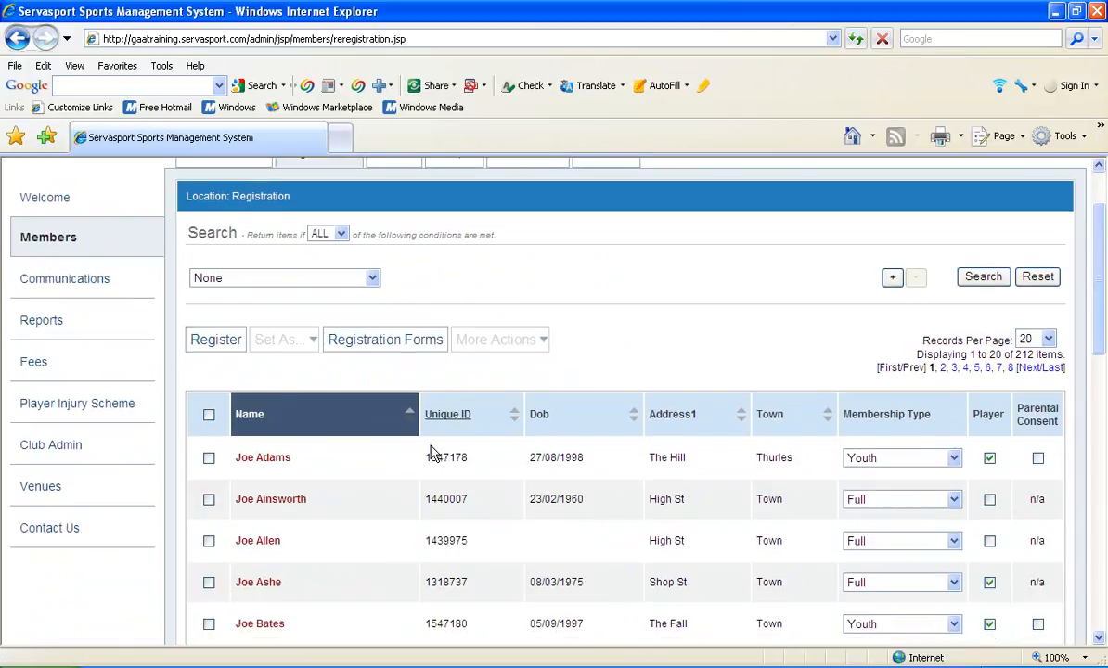
{"action": "left_click", "coordinate": [955, 501]}
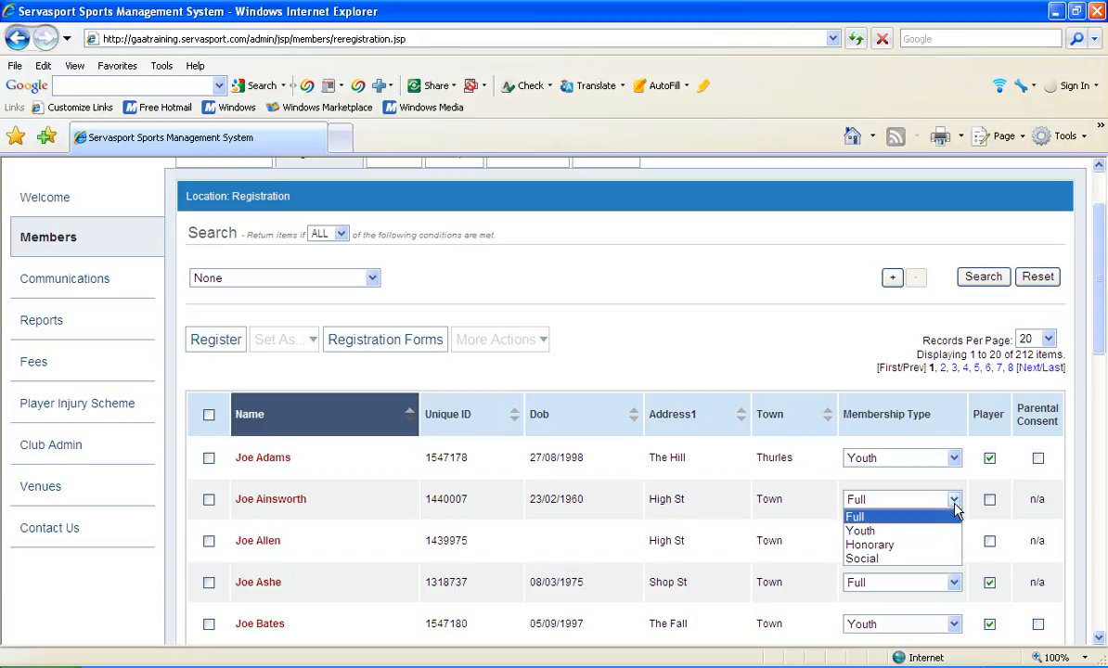
{"action": "left_click", "coordinate": [954, 506]}
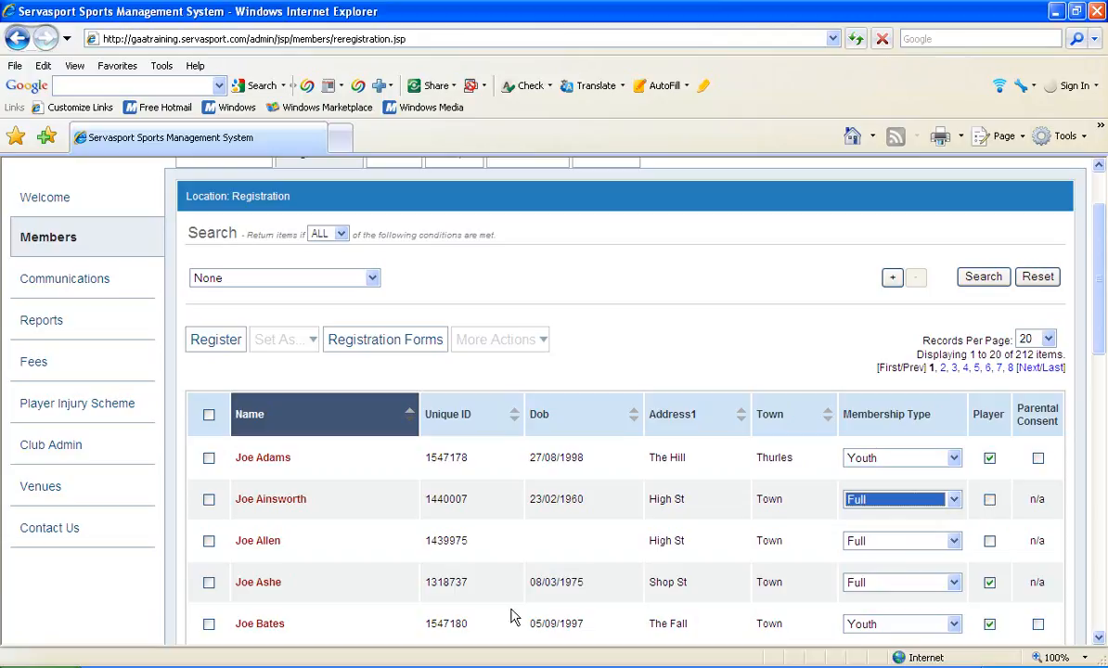
{"action": "left_click", "coordinate": [209, 501]}
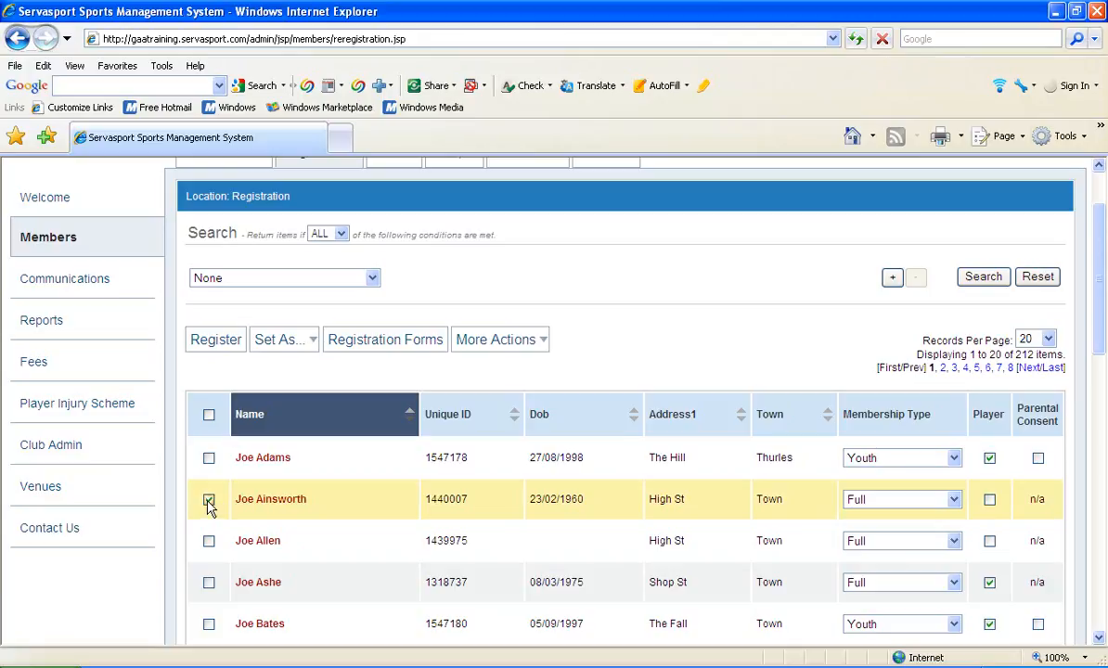
{"action": "left_click", "coordinate": [199, 339]}
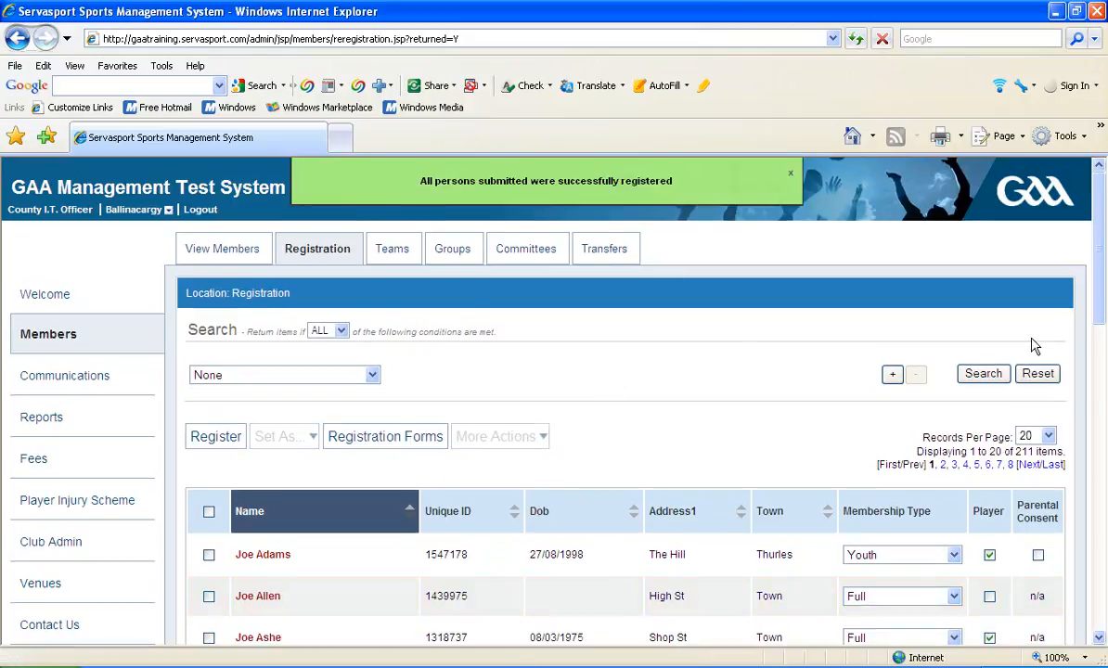
Return to the members list and reopen the record of the newly registered member.
{"action": "left_click_drag", "start_coordinate": [1099, 279], "coordinate": [1102, 311]}
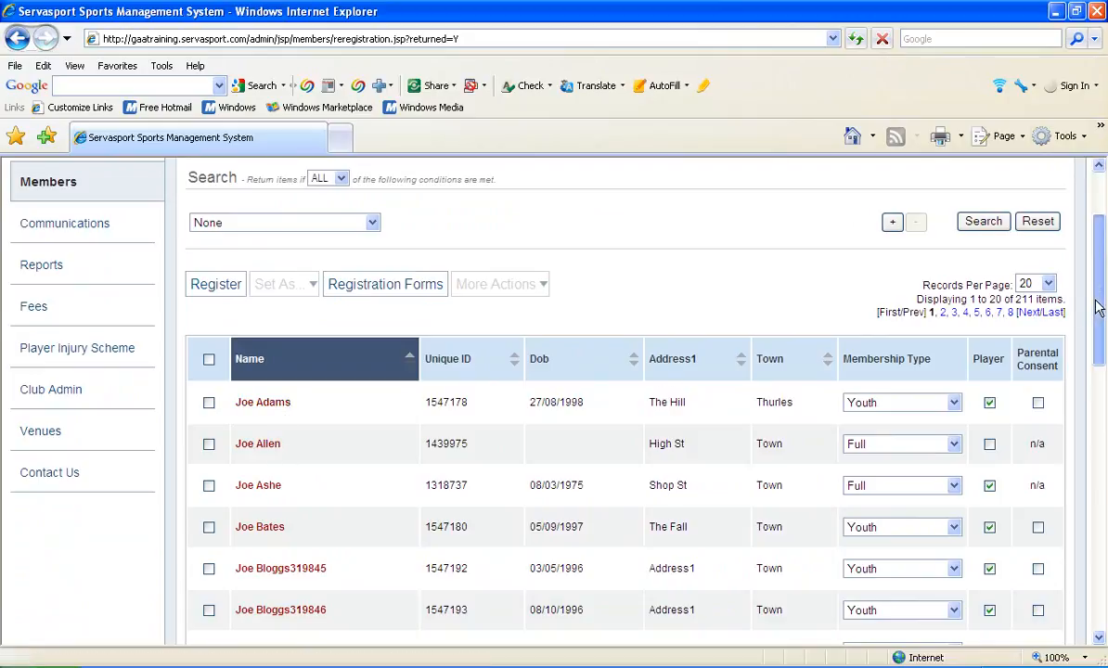
{"action": "scroll", "coordinate": [1086, 260], "scroll_direction": "up", "scroll_amount": 3}
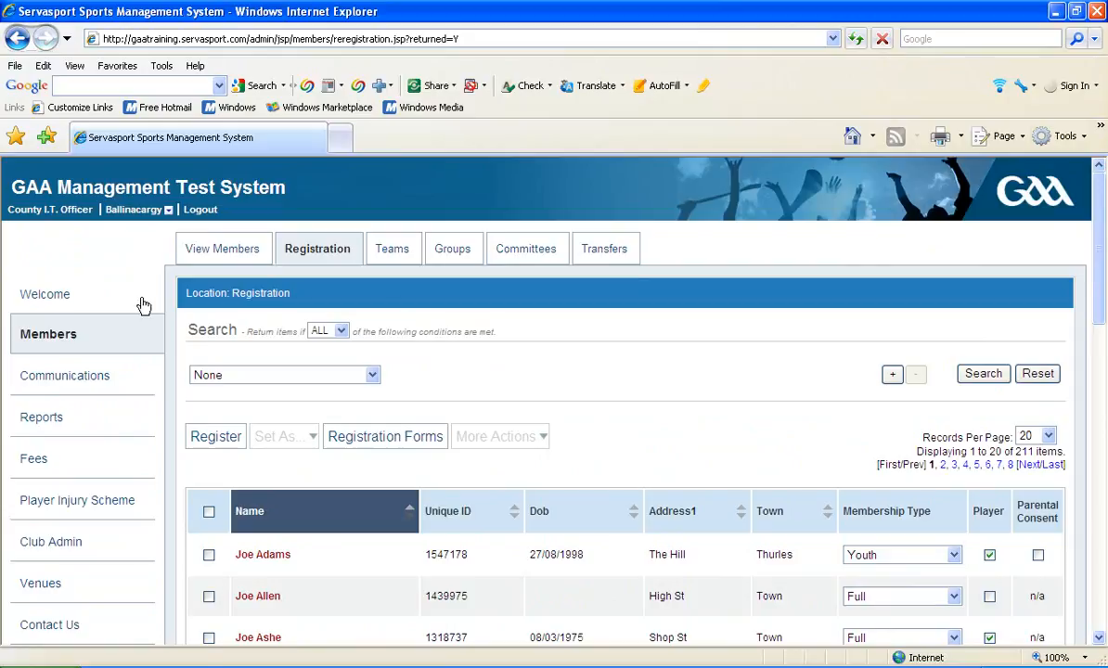
{"action": "left_click", "coordinate": [221, 250]}
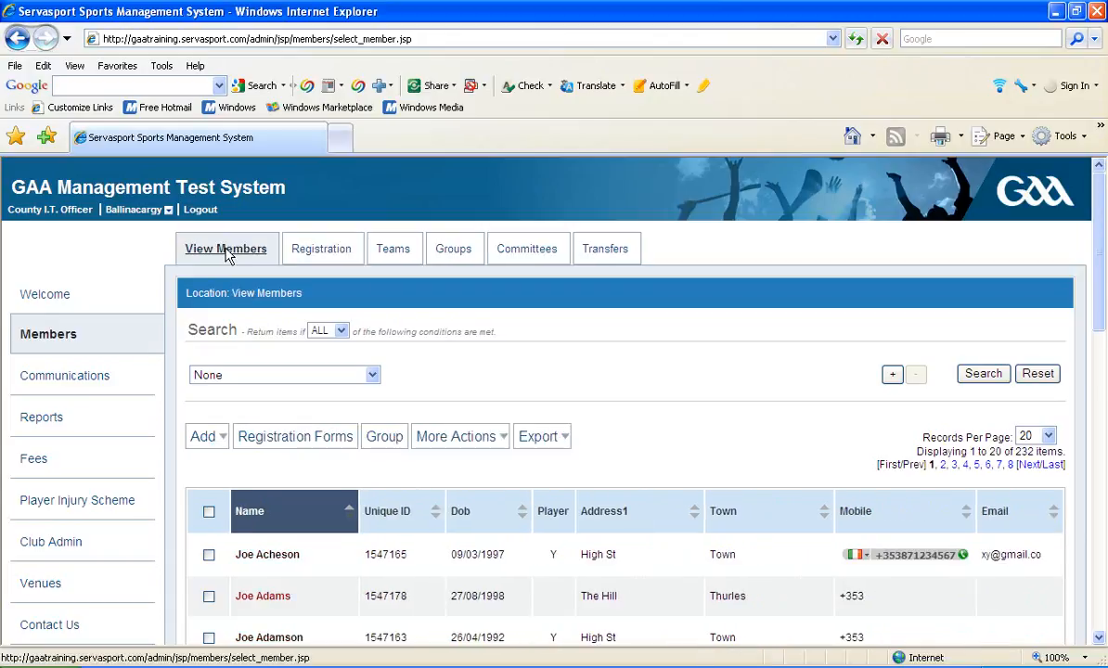
{"action": "left_click_drag", "start_coordinate": [1096, 232], "coordinate": [1098, 272]}
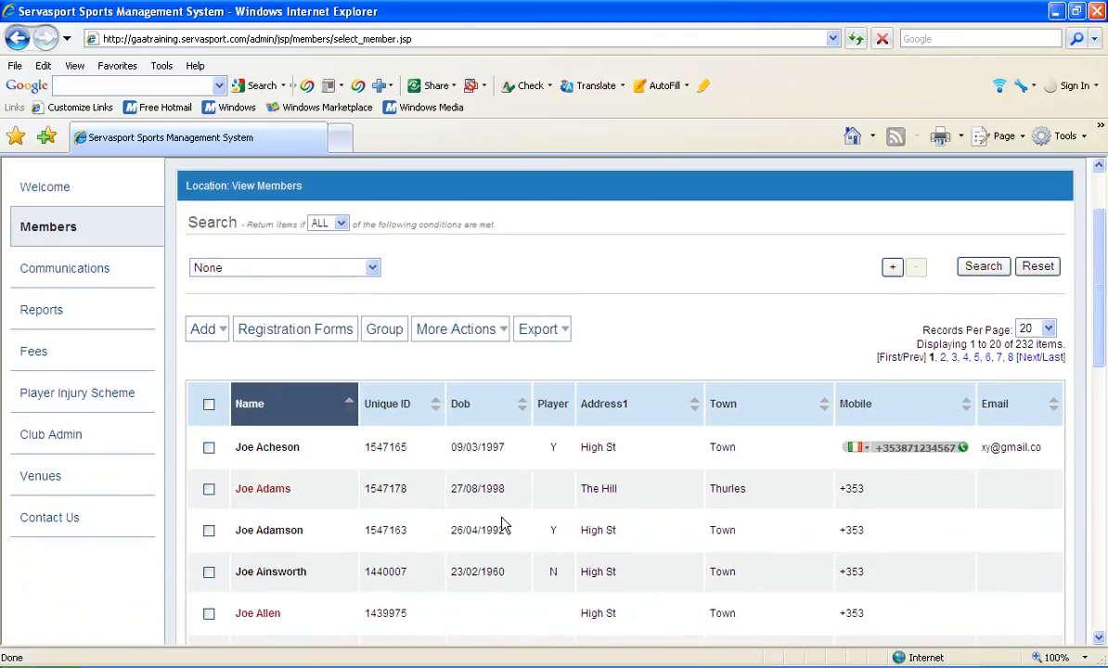
{"action": "left_click", "coordinate": [256, 577]}
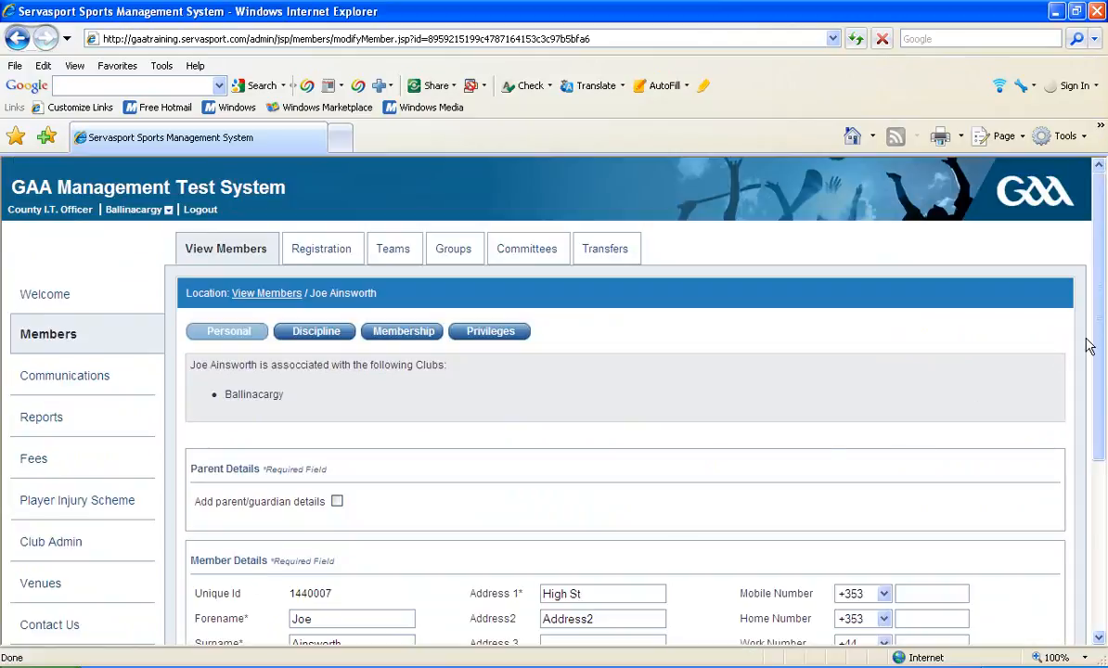
{"action": "left_click_drag", "start_coordinate": [1100, 351], "coordinate": [1103, 428]}
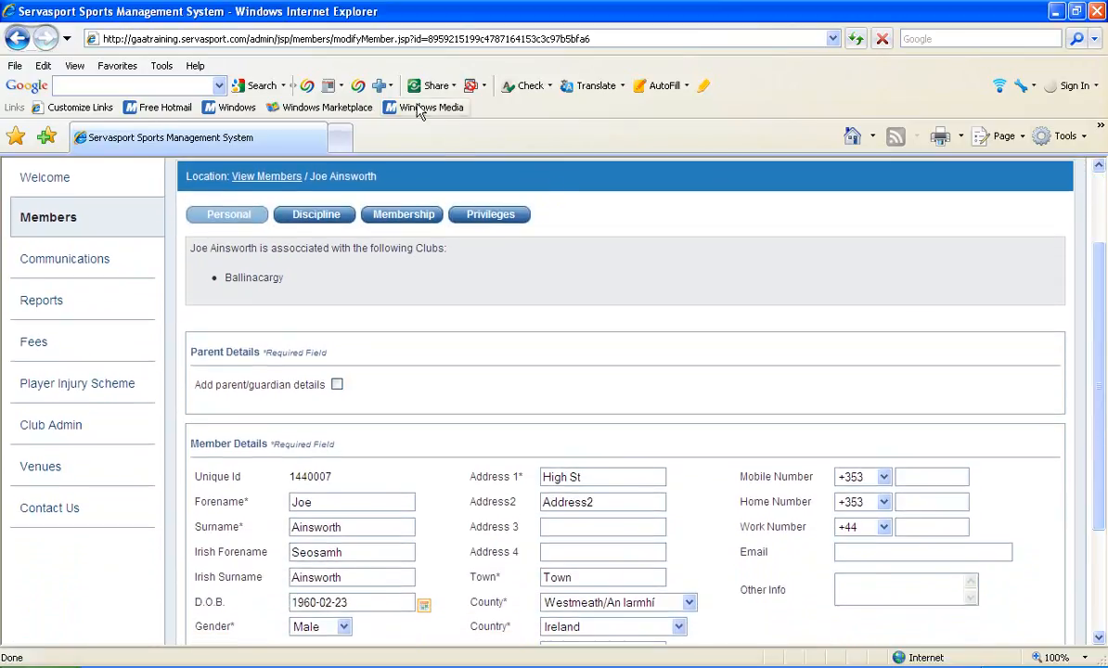
Set the referee/assessor option to Yes on the member's 2011 membership entry and submit the change.
{"action": "left_click", "coordinate": [399, 215]}
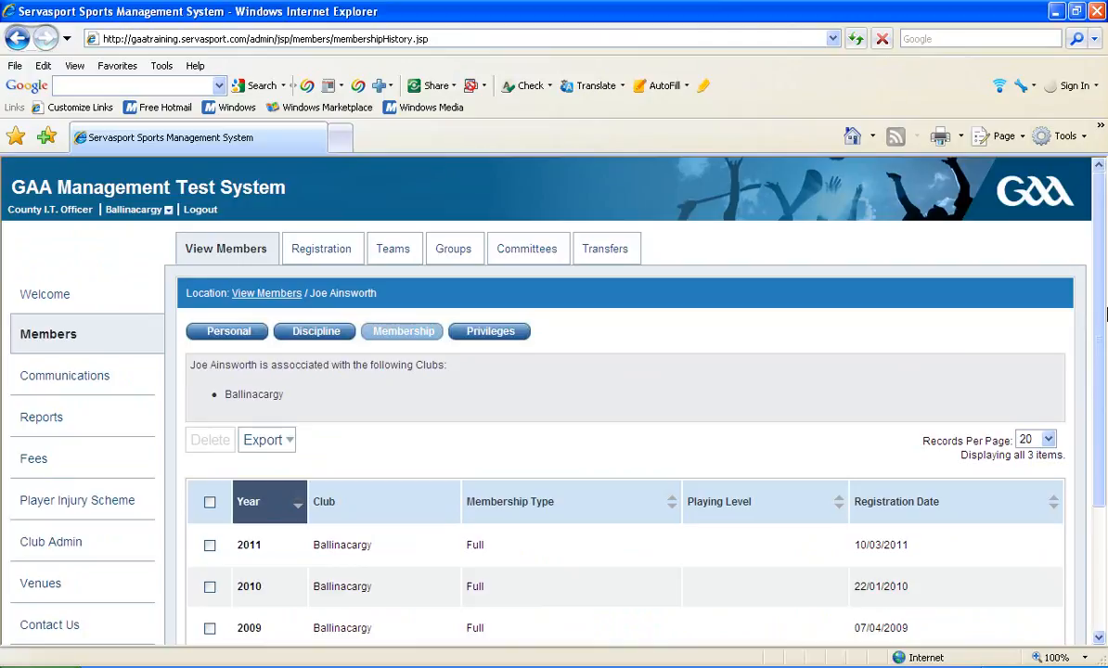
{"action": "left_click_drag", "start_coordinate": [1105, 317], "coordinate": [1105, 352]}
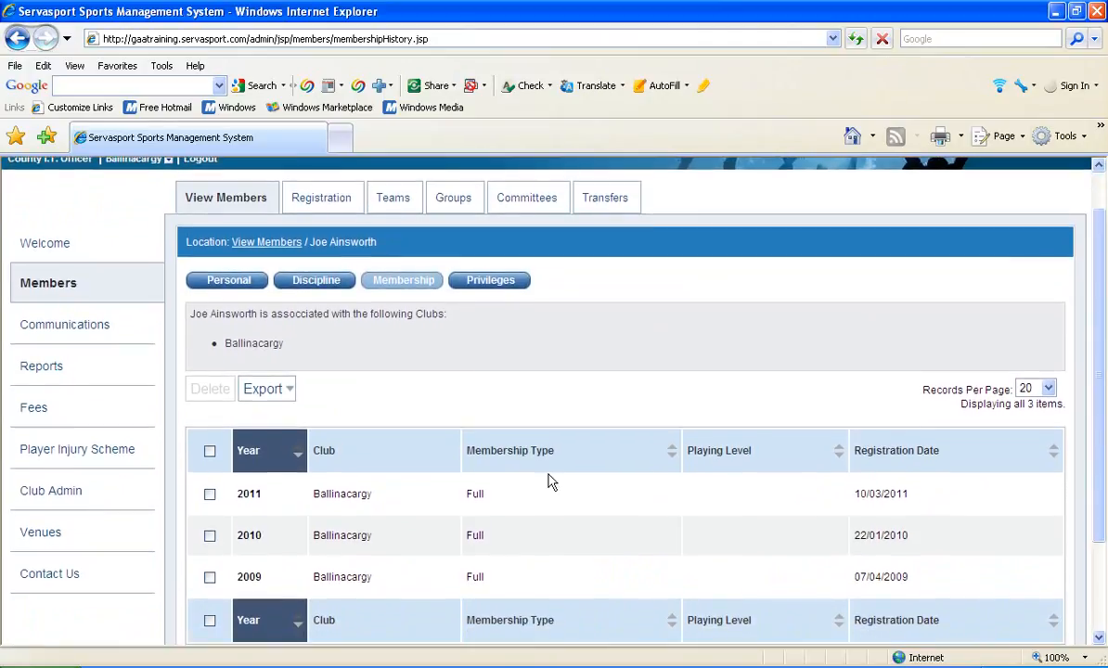
{"action": "left_click", "coordinate": [250, 494]}
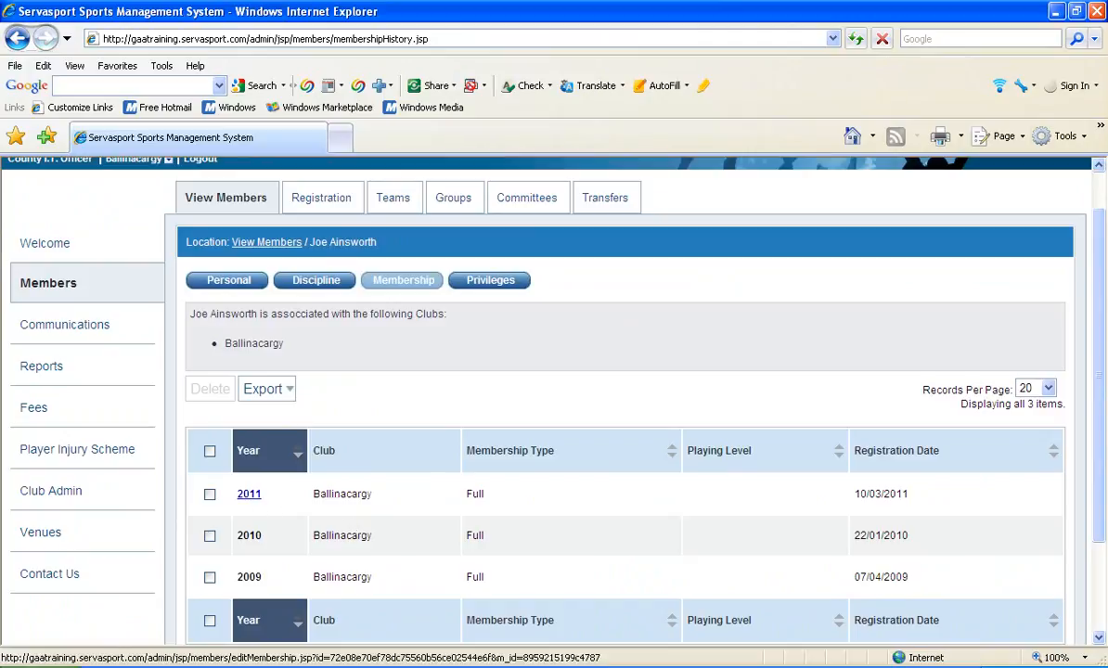
{"action": "left_click", "coordinate": [251, 498]}
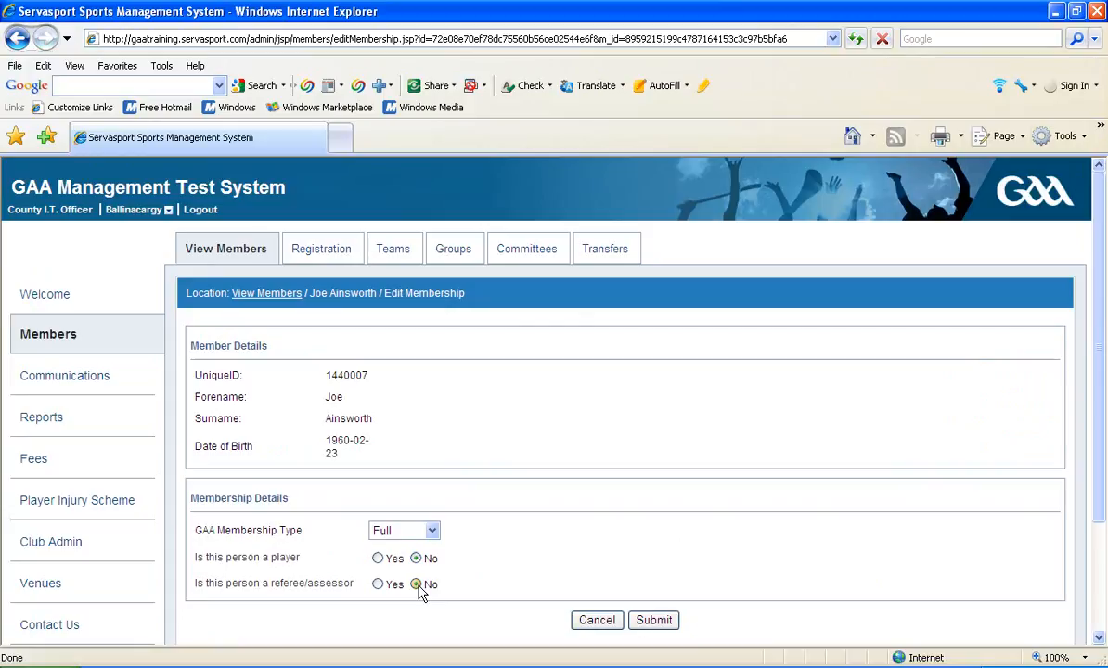
{"action": "left_click", "coordinate": [379, 585]}
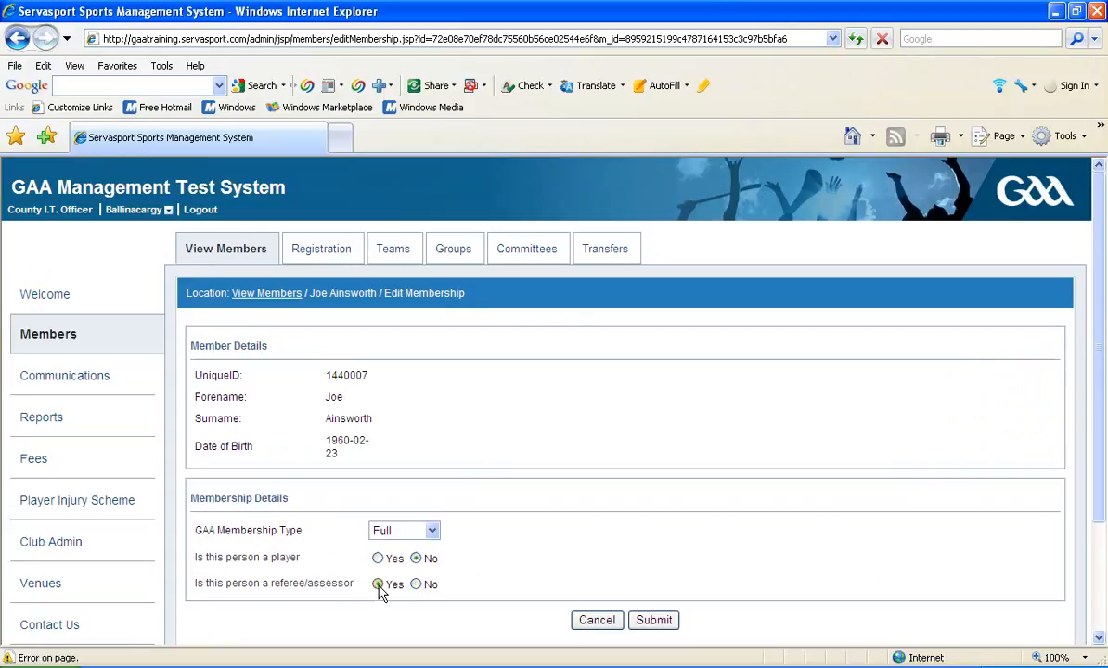
{"action": "left_click", "coordinate": [655, 624]}
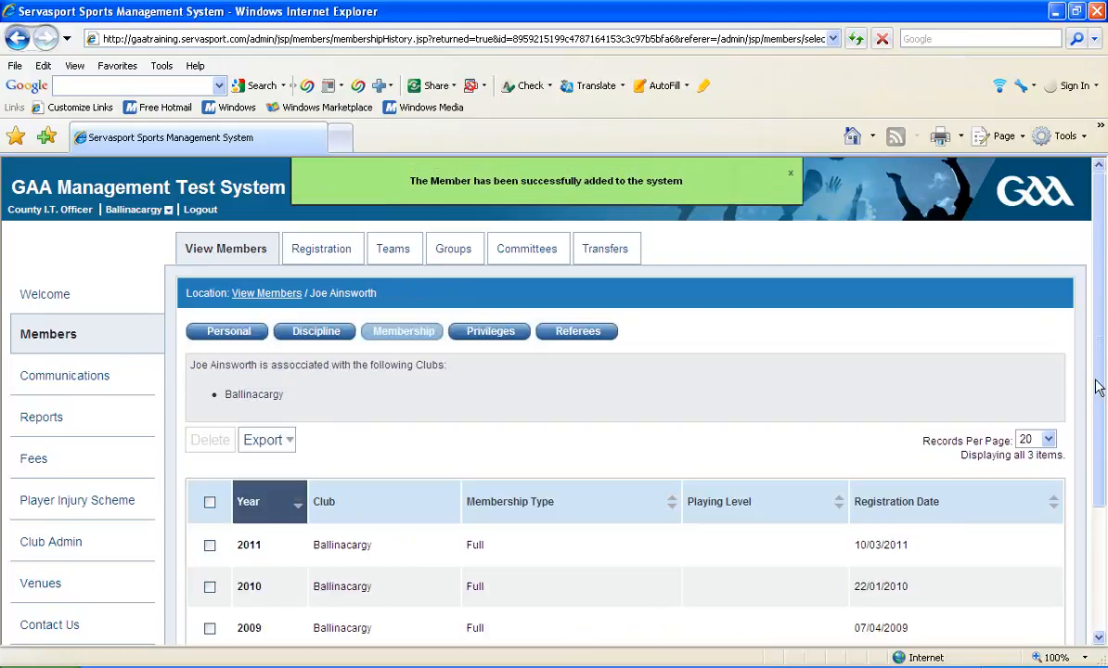
Open the member's 2011 membership entry to check its player and referee/assessor settings, and return to the members list.
{"action": "left_click_drag", "start_coordinate": [1100, 388], "coordinate": [1102, 476]}
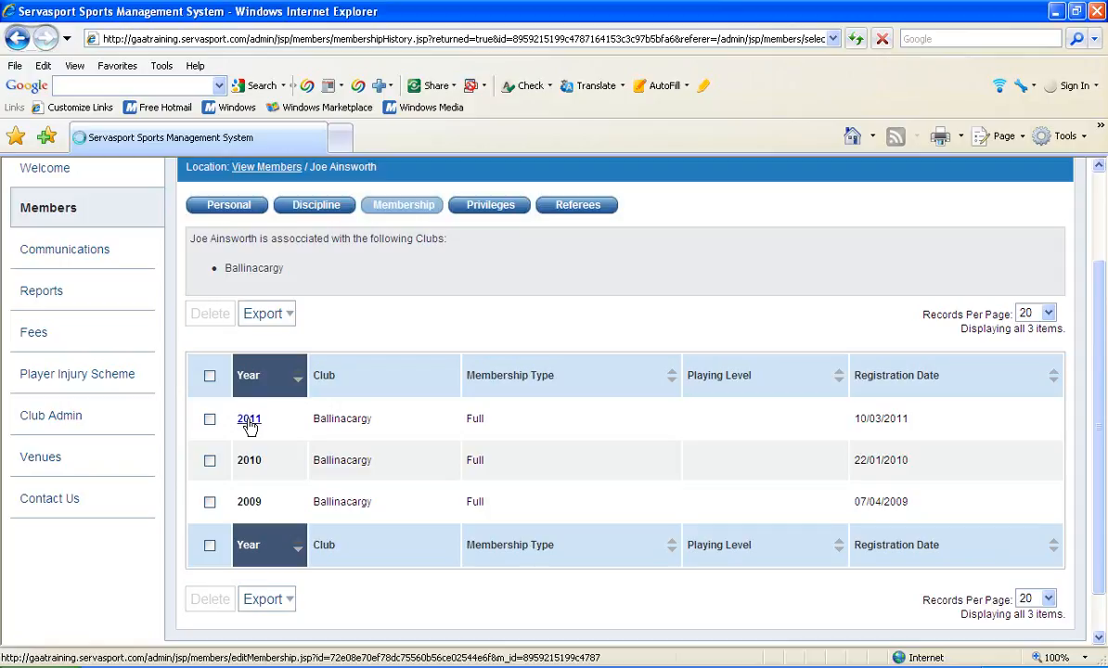
{"action": "left_click", "coordinate": [248, 422]}
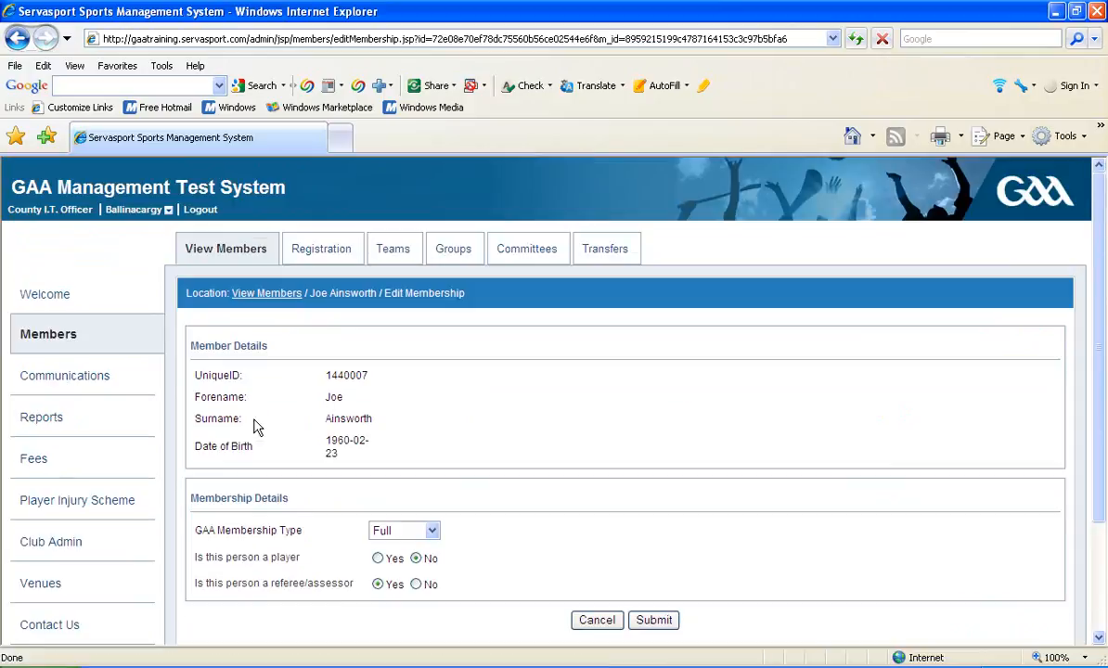
{"action": "left_click_drag", "start_coordinate": [616, 423], "coordinate": [509, 550]}
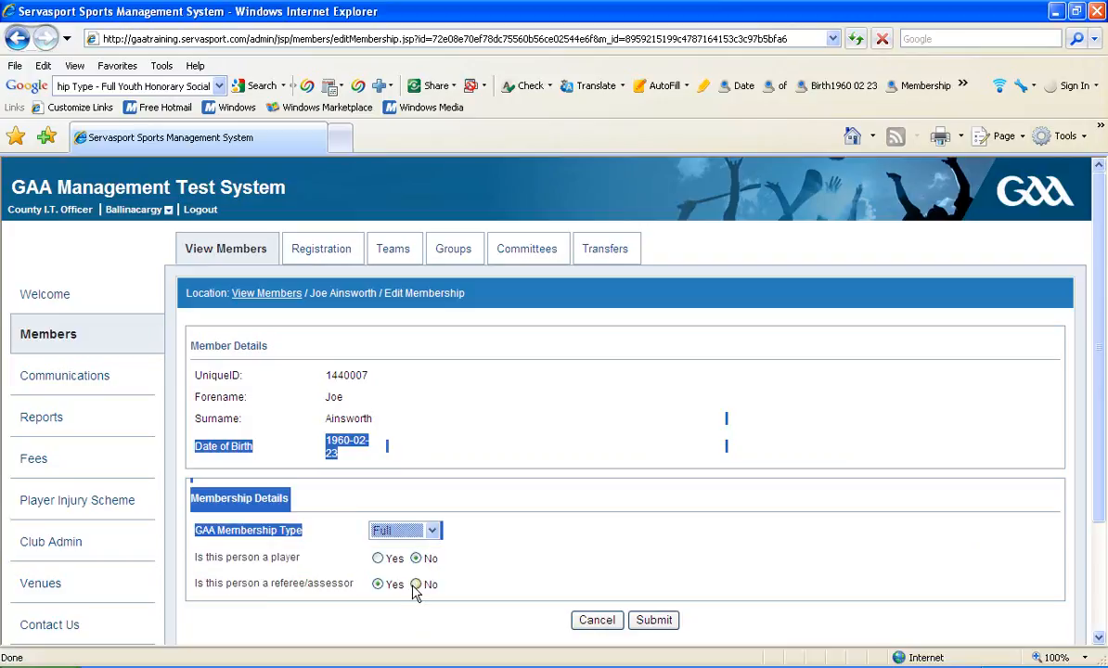
{"action": "left_click", "coordinate": [376, 611]}
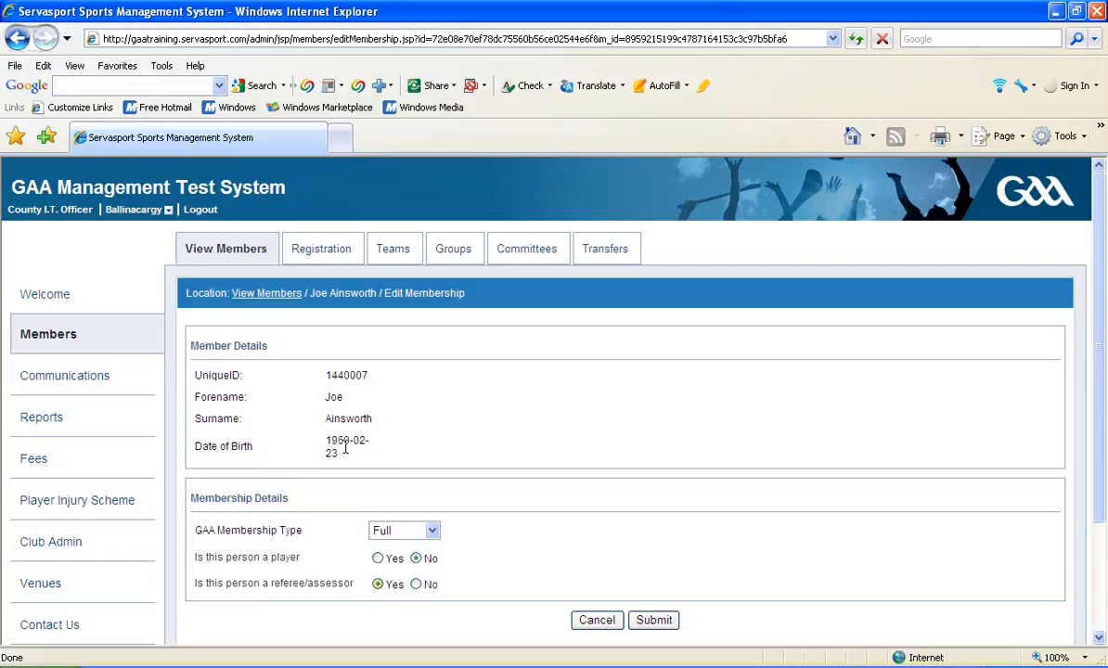
{"action": "left_click", "coordinate": [263, 303]}
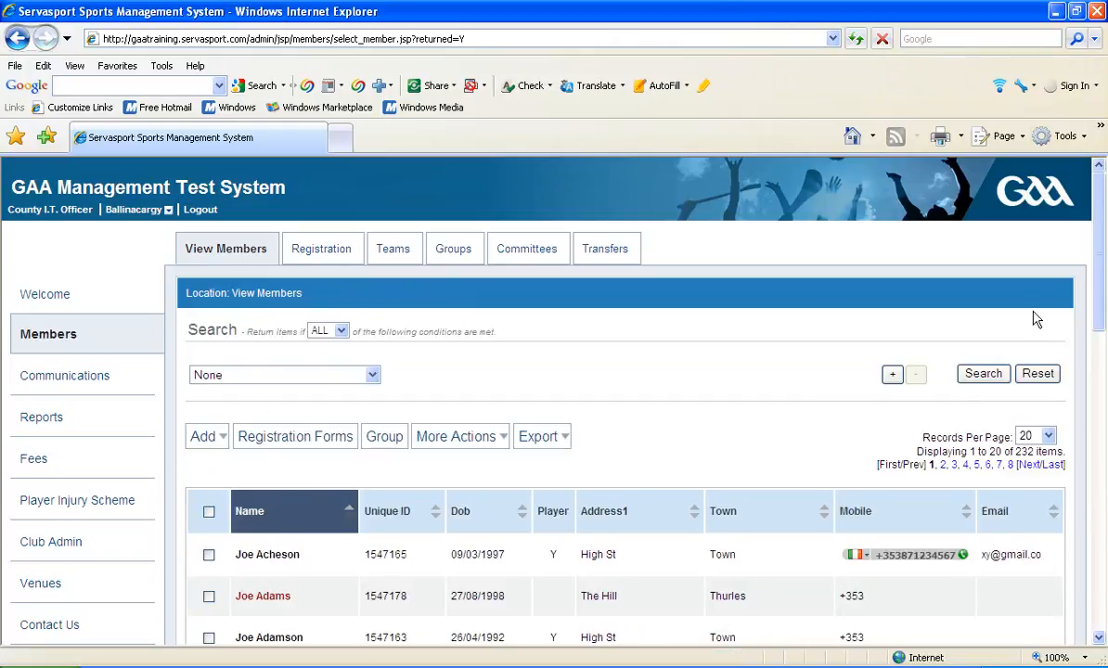
Reopen the same member's record and view the membership history and the referee history.
{"action": "left_click_drag", "start_coordinate": [1102, 270], "coordinate": [1102, 333]}
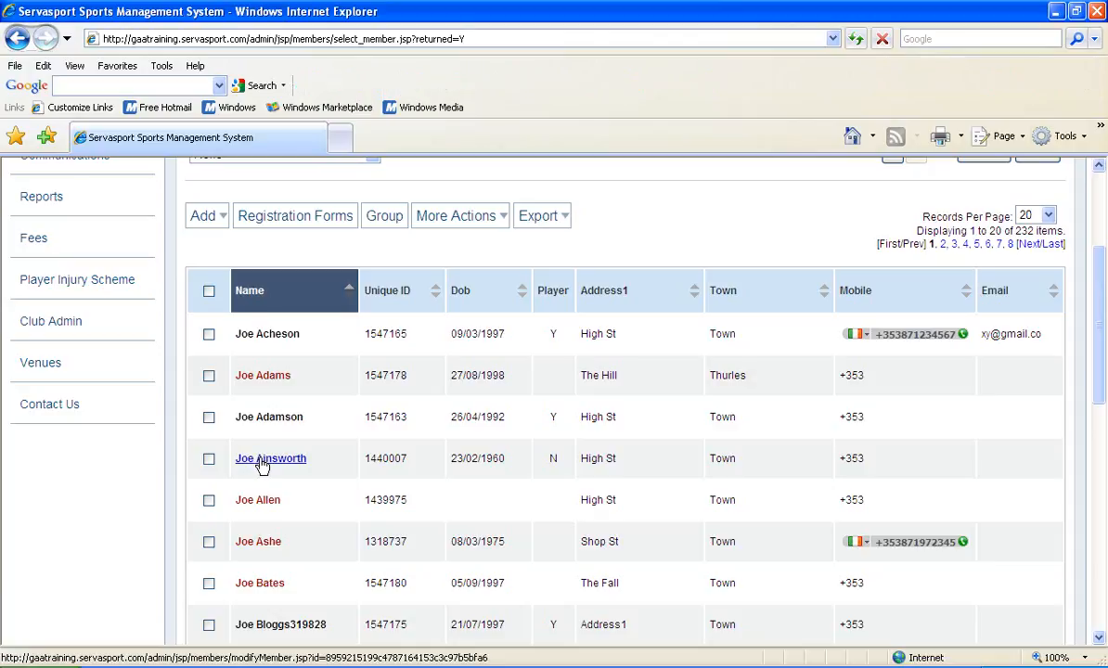
{"action": "left_click", "coordinate": [263, 464]}
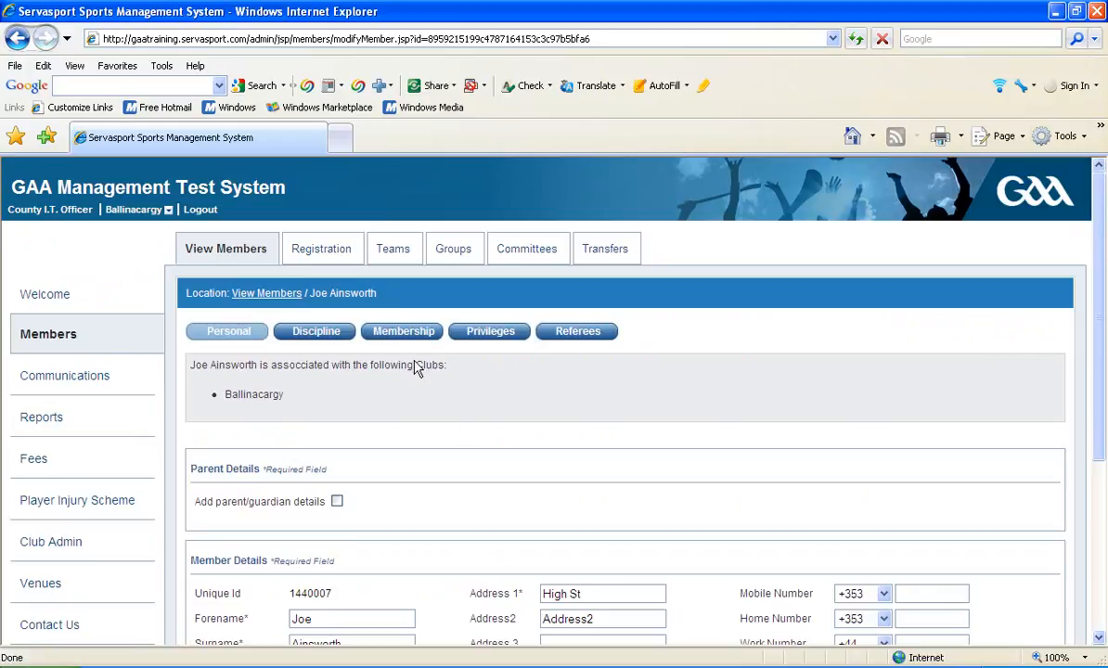
{"action": "left_click", "coordinate": [402, 332]}
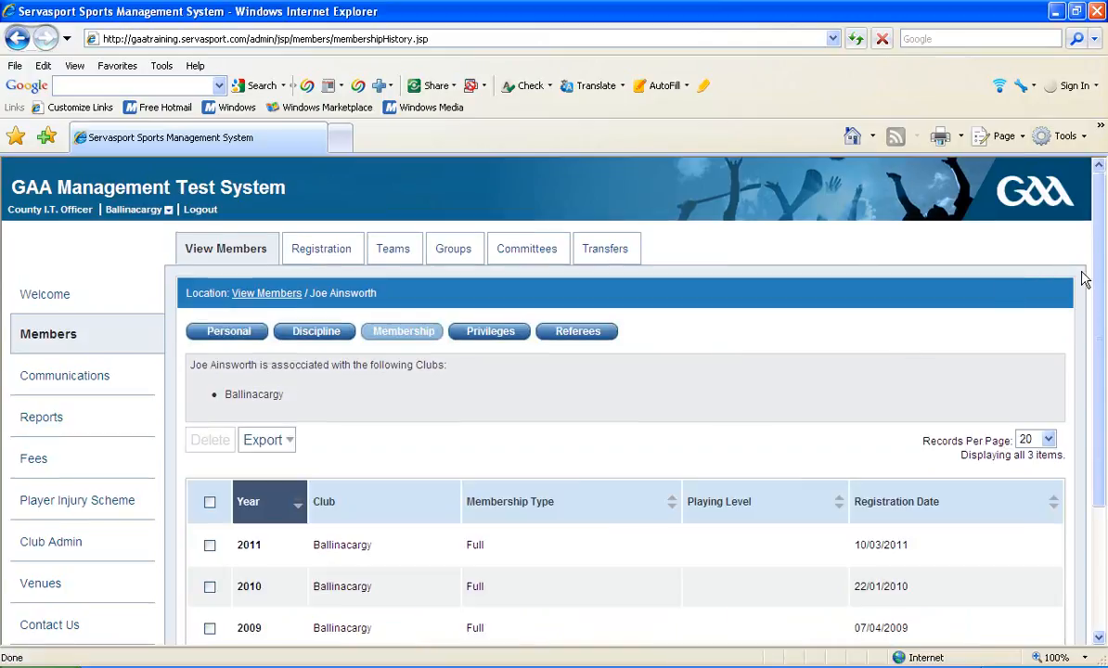
{"action": "left_click_drag", "start_coordinate": [1099, 274], "coordinate": [1100, 319]}
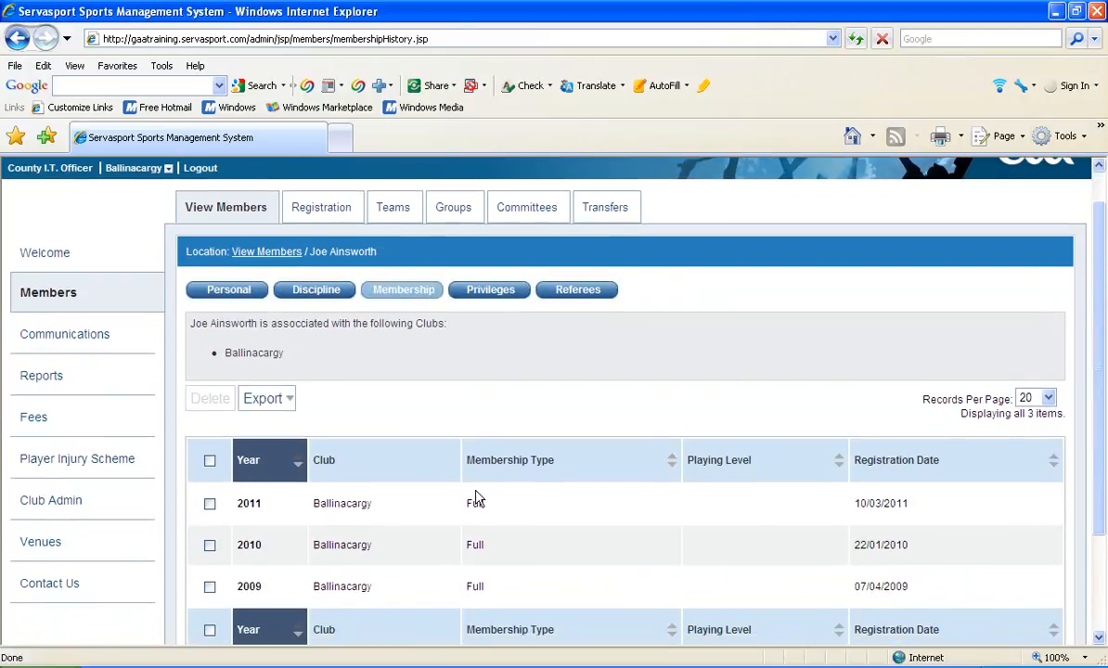
{"action": "left_click", "coordinate": [210, 506]}
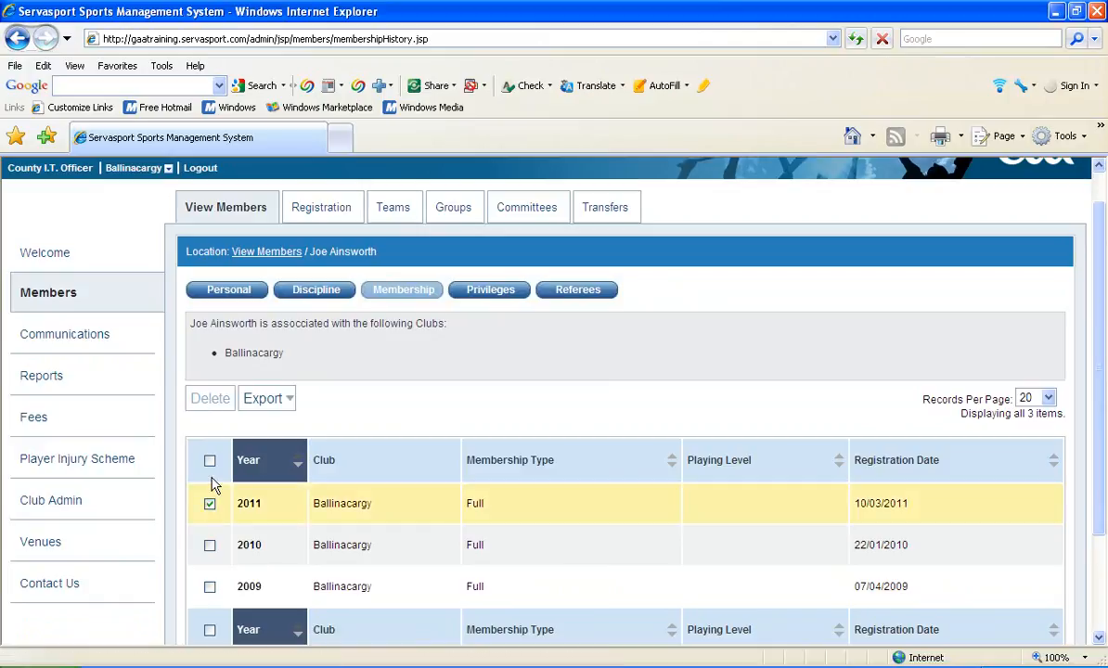
{"action": "left_click", "coordinate": [211, 503]}
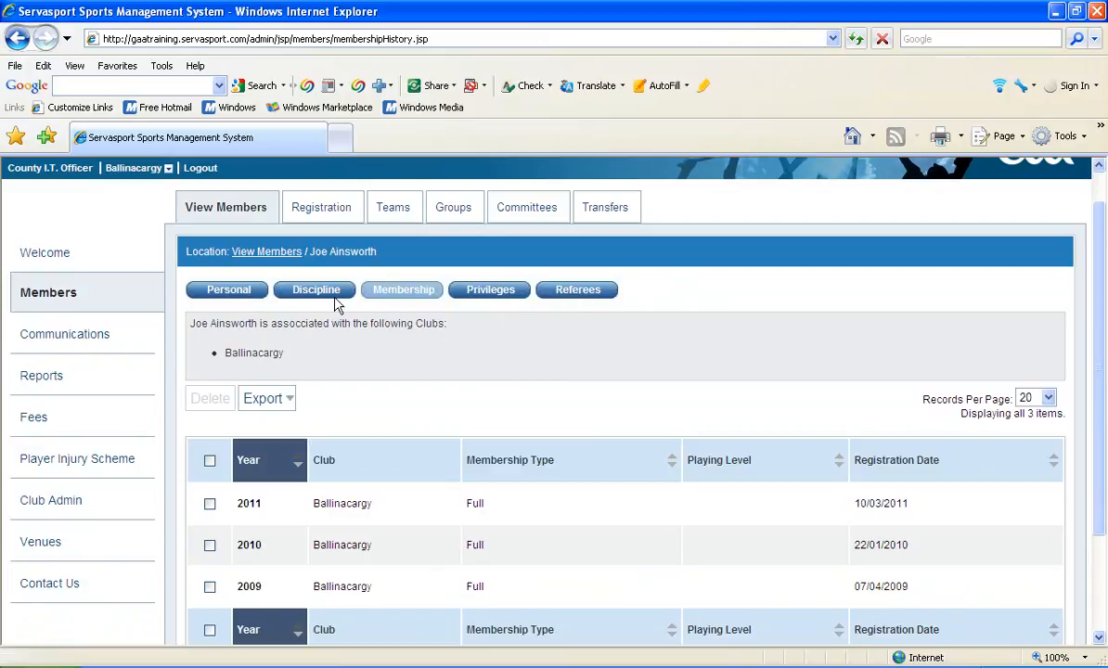
{"action": "left_click", "coordinate": [577, 290]}
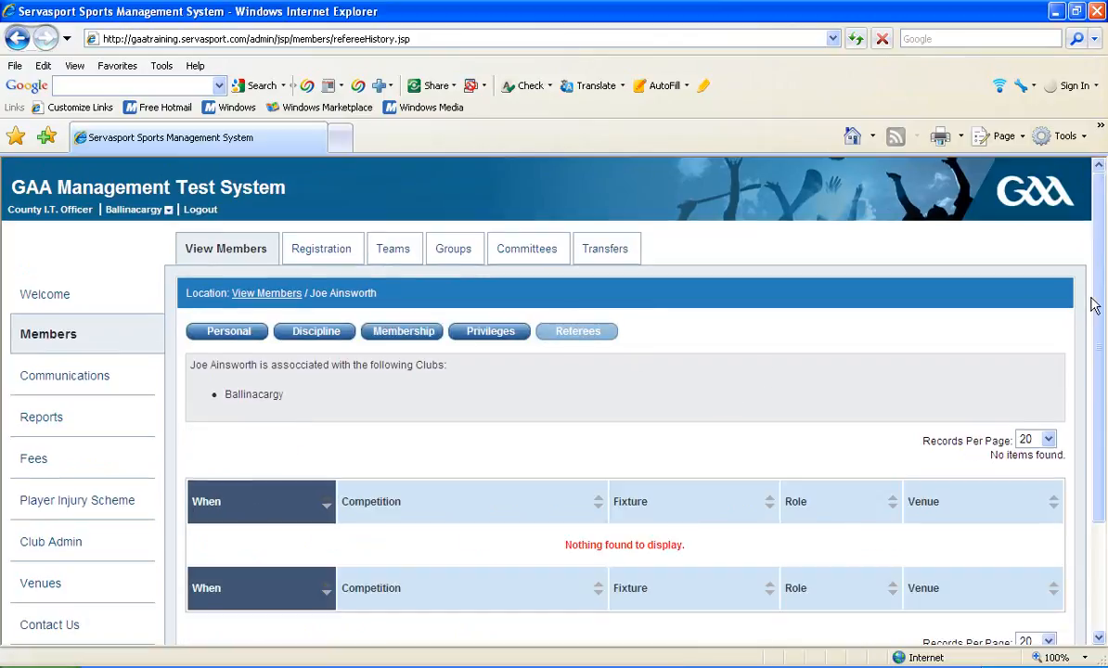
{"action": "left_click_drag", "start_coordinate": [1101, 304], "coordinate": [1100, 347]}
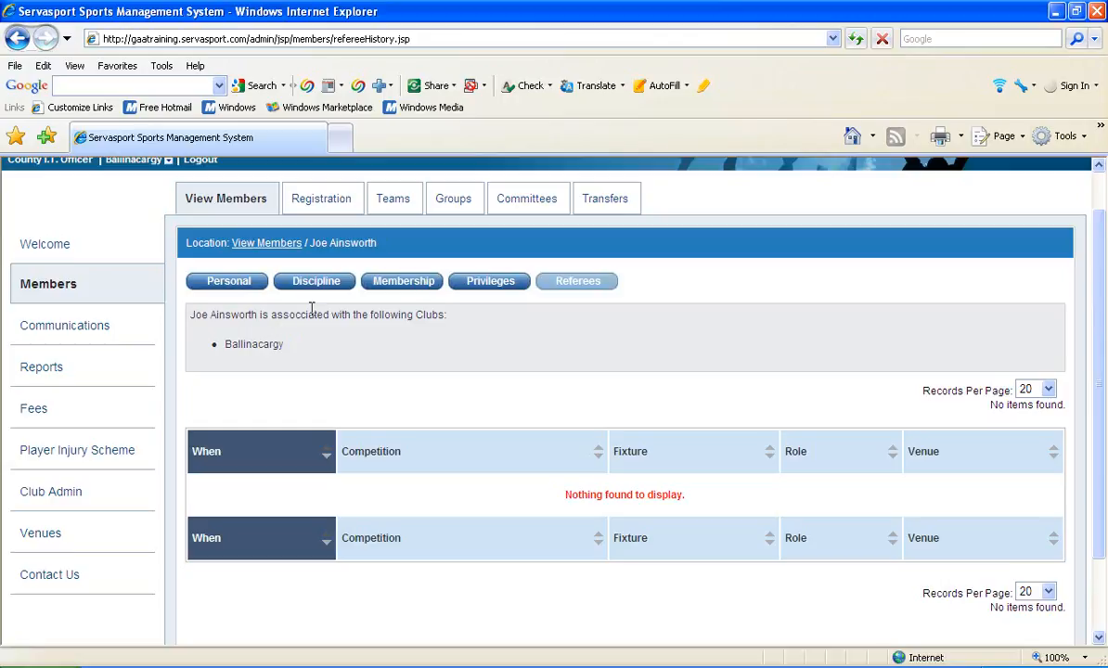
Delete the 2011 entry from the member's membership history.
{"action": "left_click", "coordinate": [397, 282]}
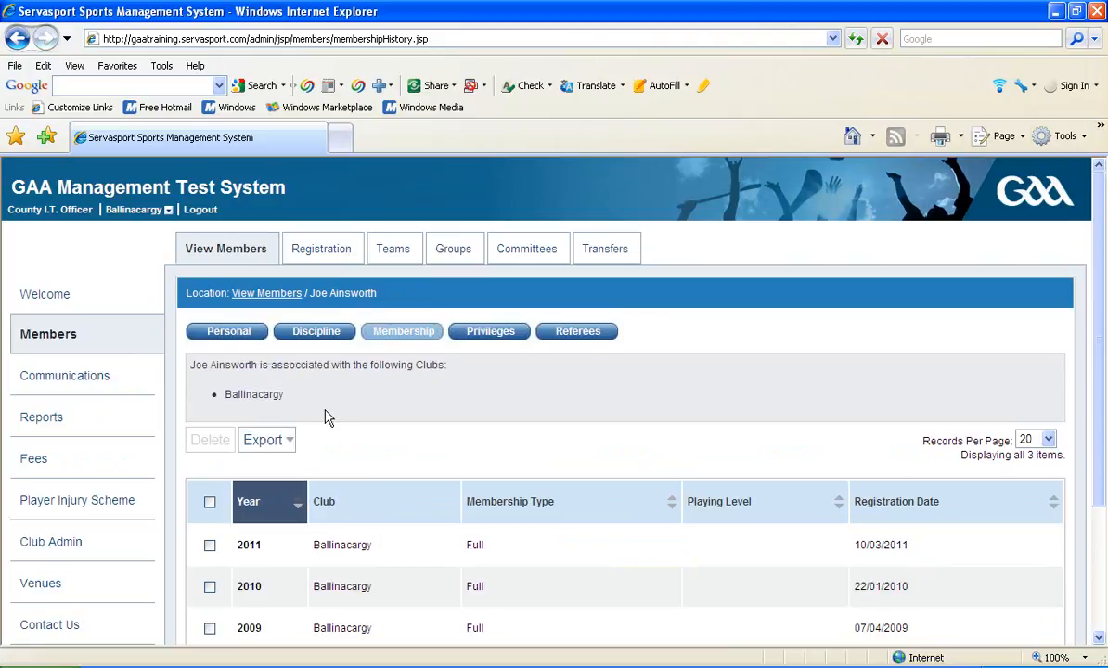
{"action": "left_click", "coordinate": [211, 546]}
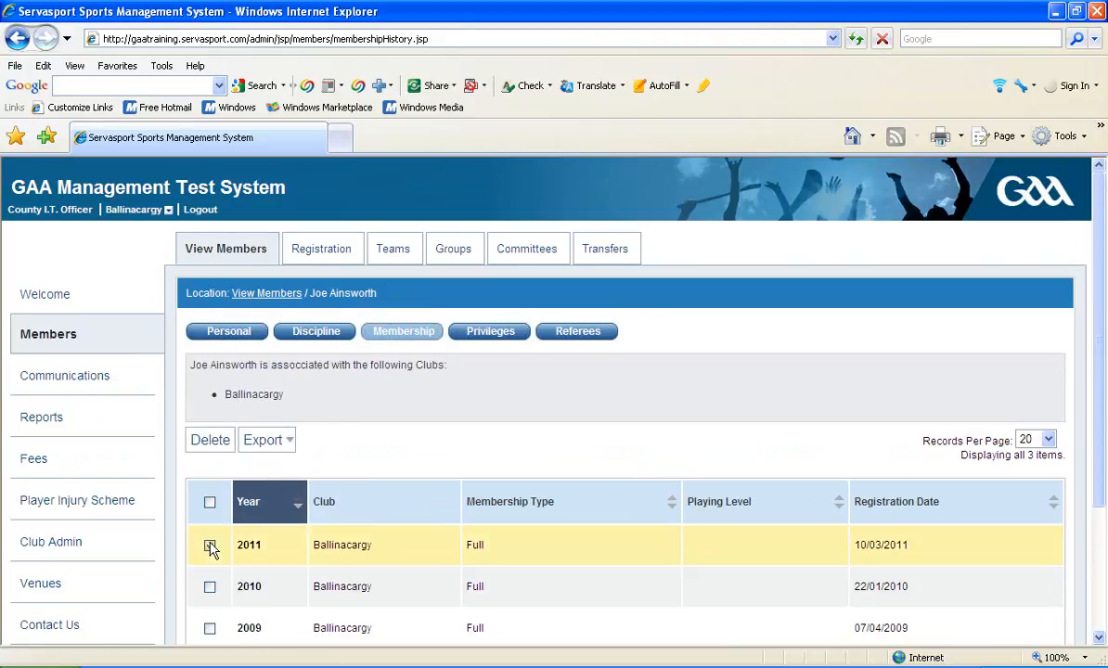
{"action": "left_click", "coordinate": [204, 447]}
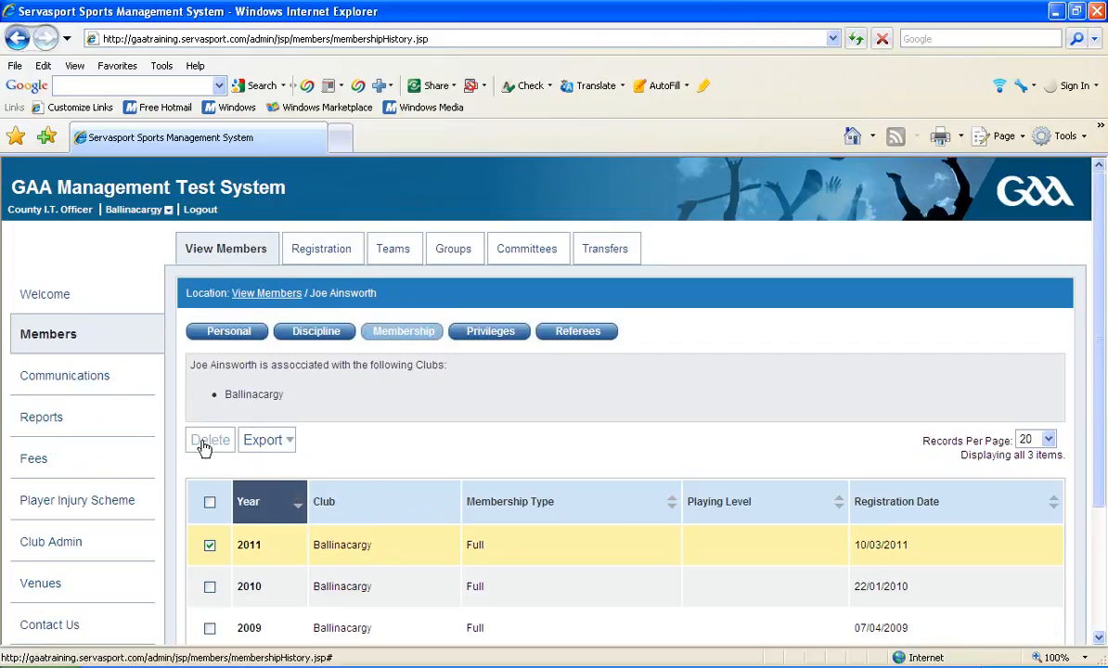
{"action": "left_click", "coordinate": [204, 447]}
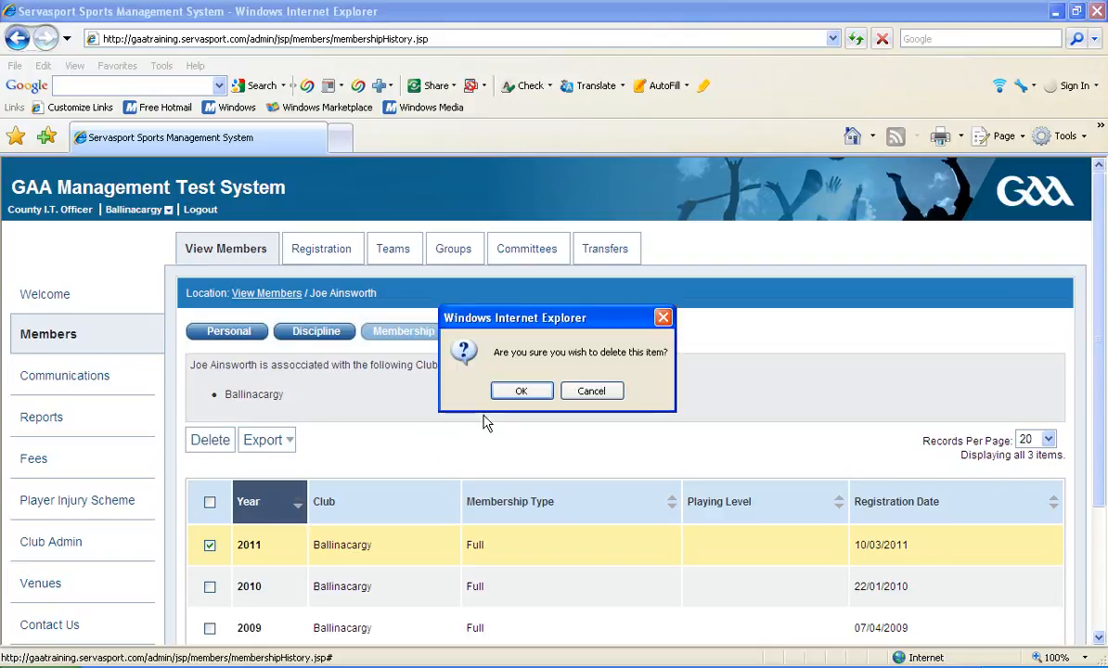
{"action": "left_click", "coordinate": [527, 394]}
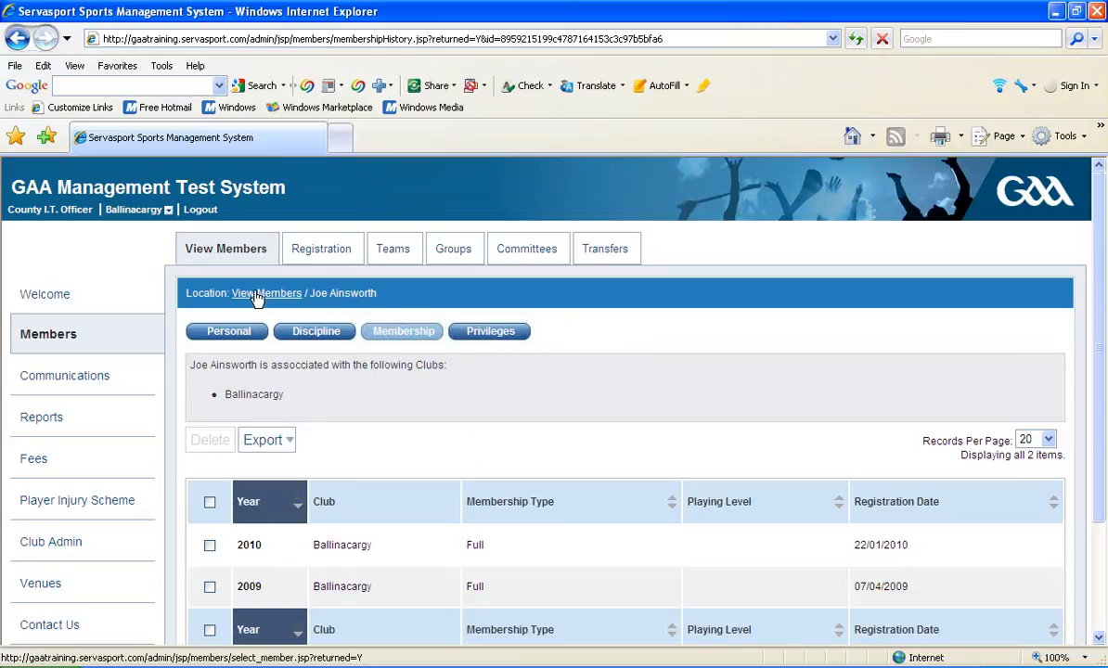
Return to the members list and check how the member with the deleted 2011 membership is listed.
{"action": "left_click", "coordinate": [257, 295]}
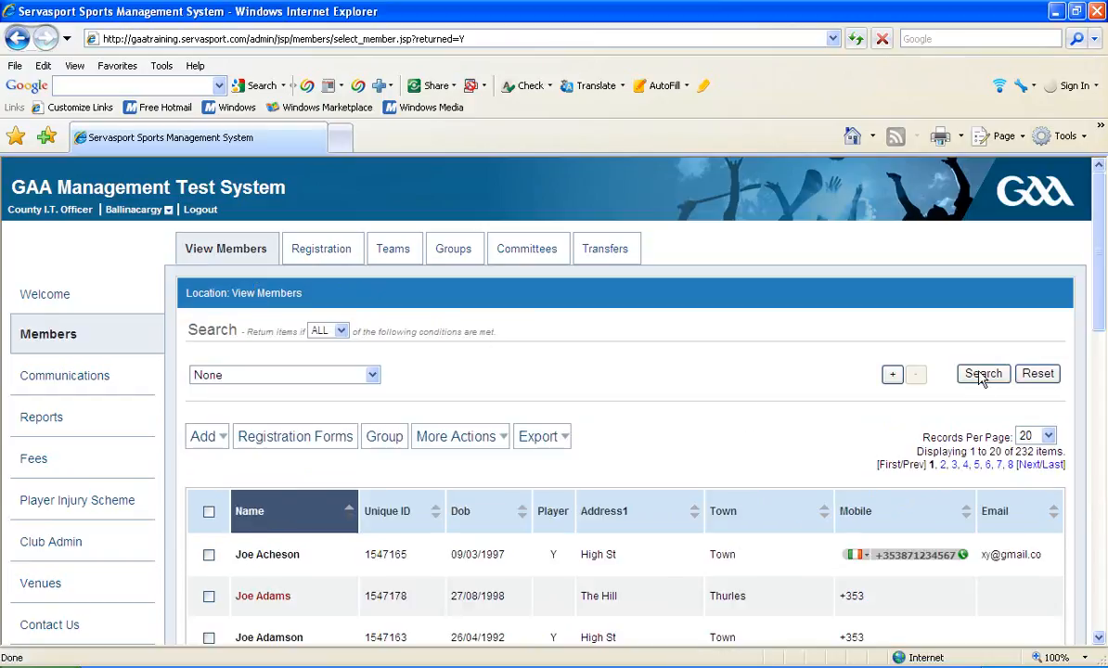
{"action": "scroll", "coordinate": [1103, 267], "scroll_direction": "down", "scroll_amount": 3}
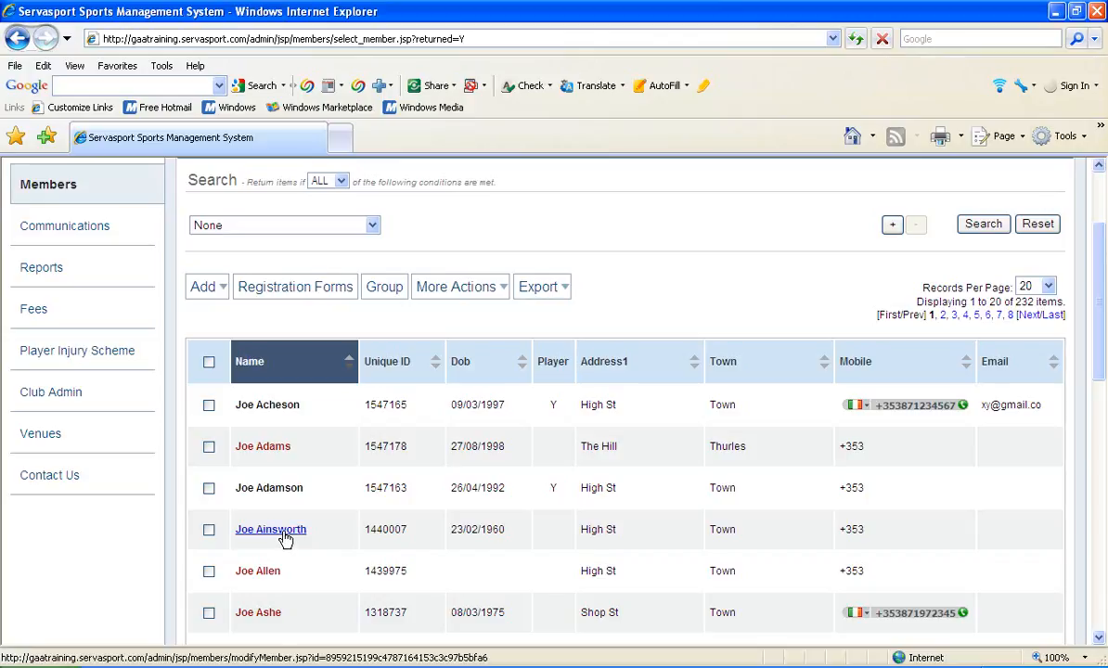
{"action": "left_click", "coordinate": [284, 534]}
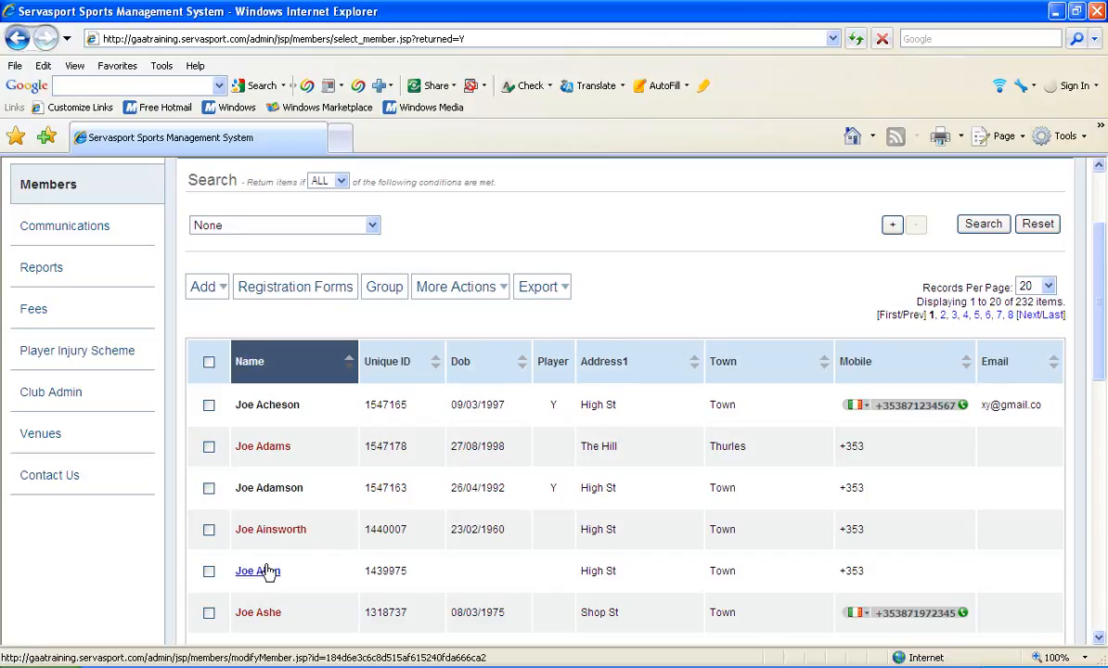
{"action": "left_click", "coordinate": [267, 572]}
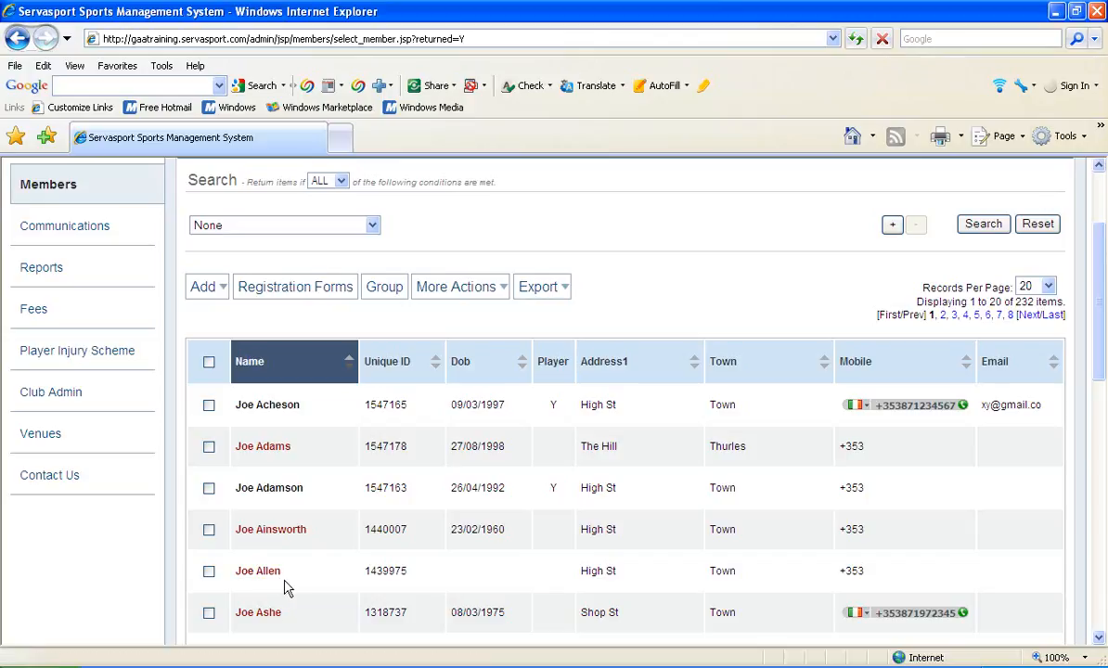